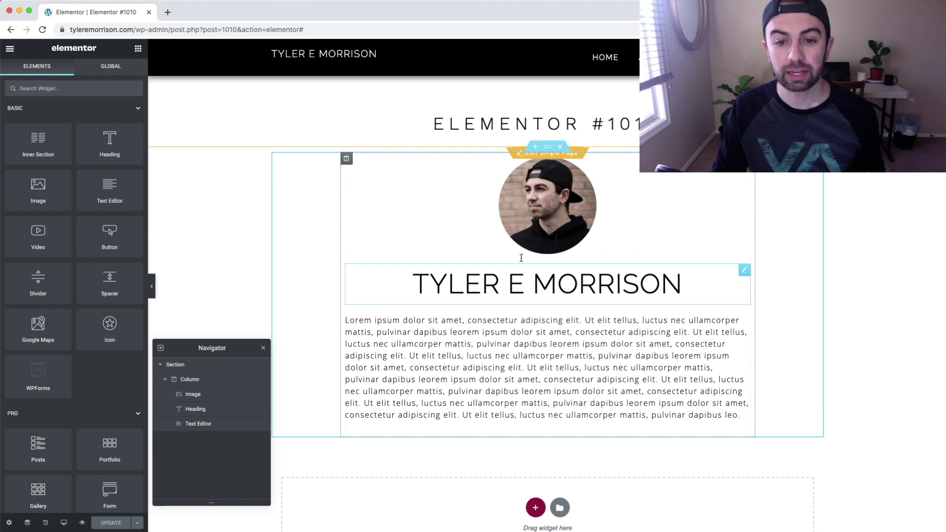
# Search the widgets for "social" and place a Social Icons widget directly below the text paragraph.
pyautogui.scroll(-1, 740, 353)
pyautogui.scroll(-1, 740, 354)
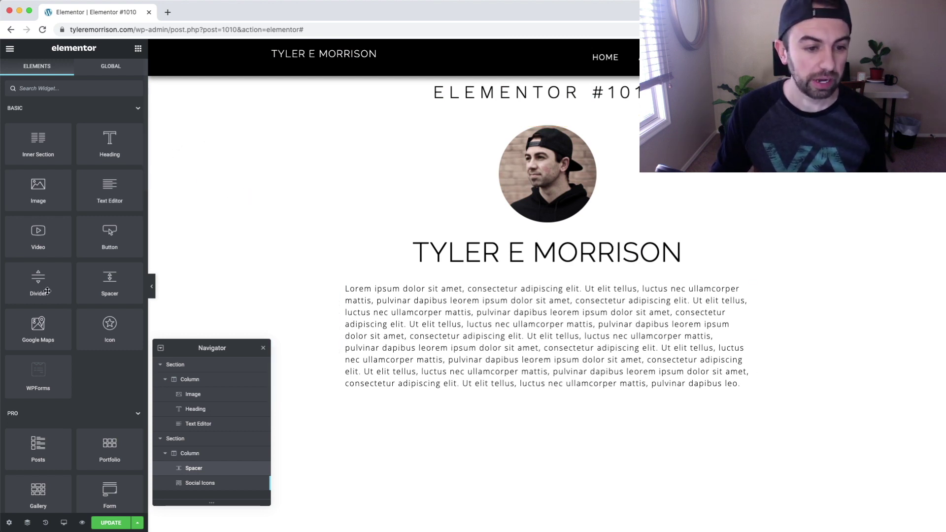
pyautogui.scroll(-1, 89, 213)
pyautogui.scroll(-5, 89, 213)
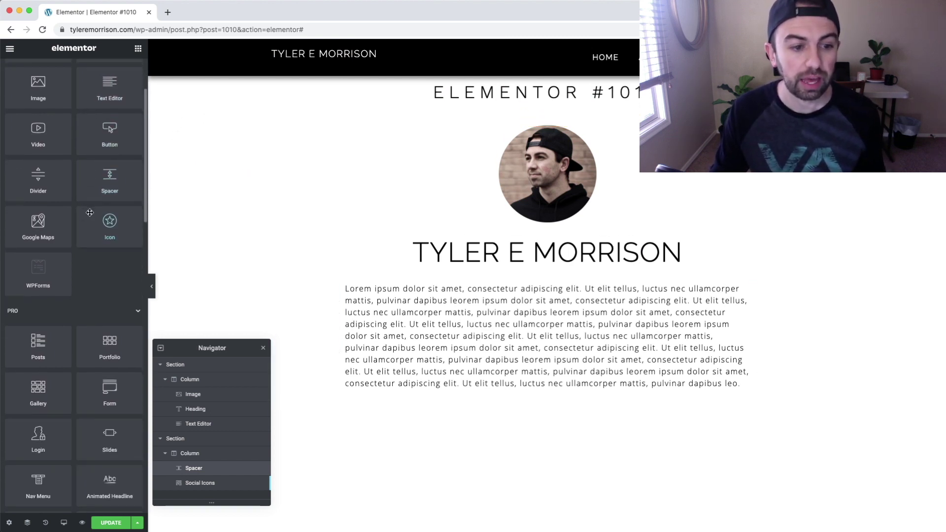
pyautogui.scroll(-8, 89, 213)
pyautogui.scroll(15, 91, 214)
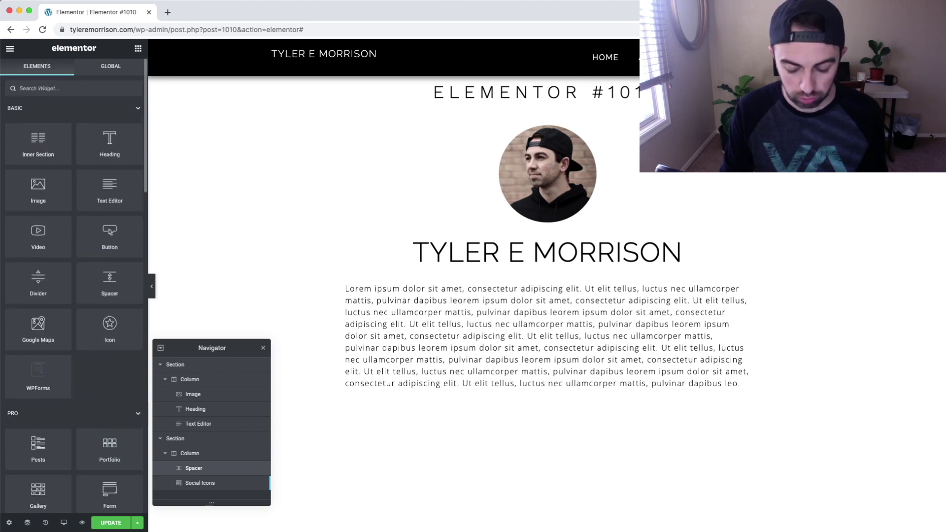
pyautogui.click(44, 88)
pyautogui.write('social')
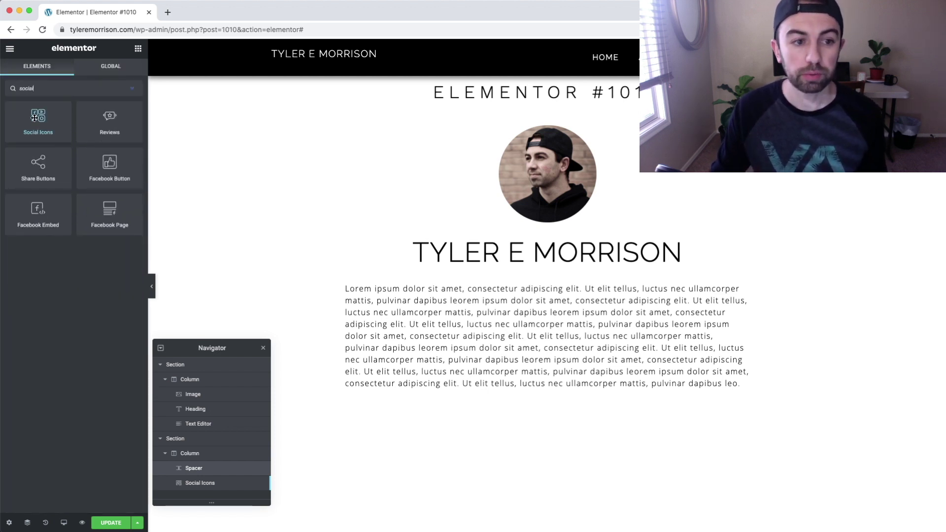
pyautogui.moveTo(39, 118); pyautogui.dragTo(532, 374)
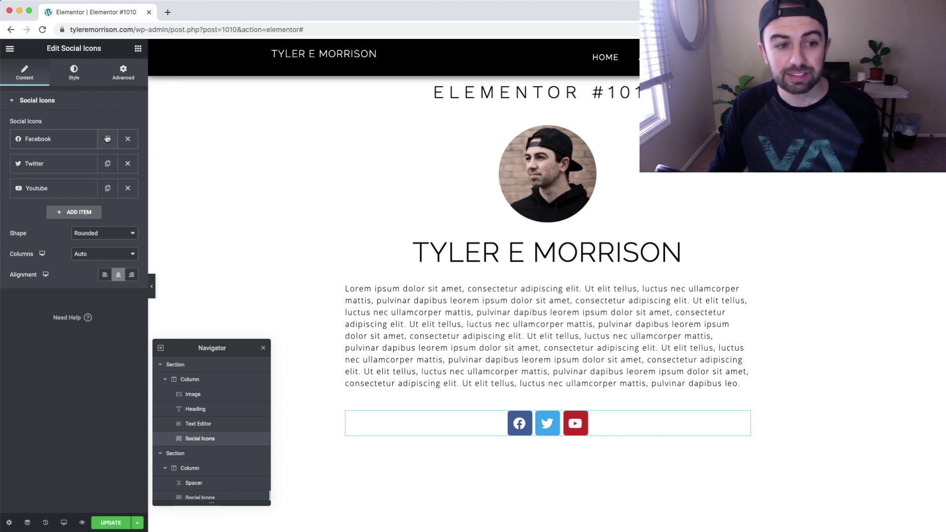
# Expand the Facebook item, browse the recommended icons available for it in the icon library, and close the library without changing the icon.
pyautogui.click(62, 142)
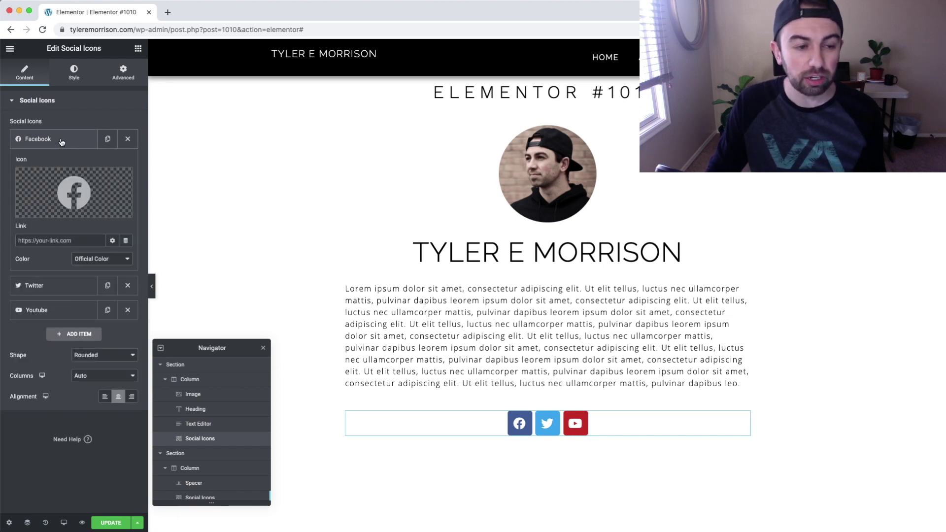
pyautogui.moveTo(75, 192)
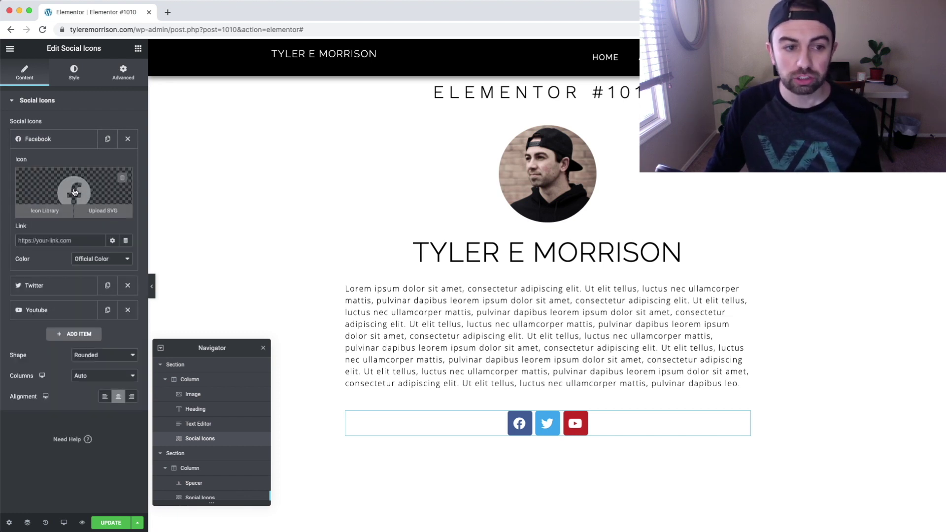
pyautogui.click(77, 183)
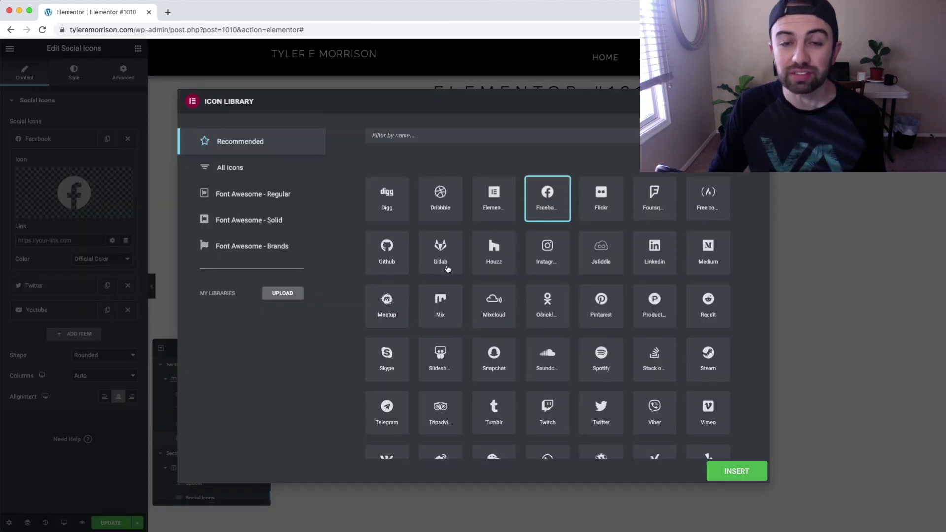
pyautogui.scroll(2, 574, 246)
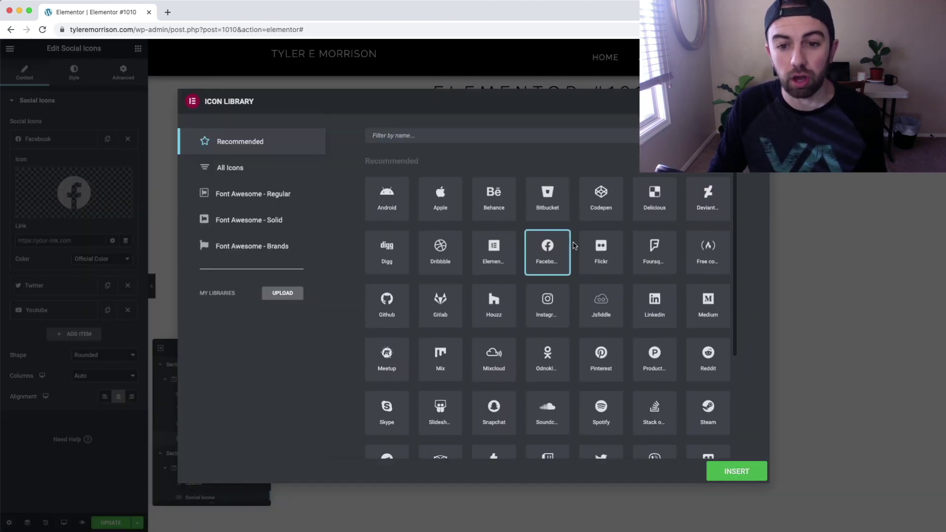
pyautogui.scroll(-2, 574, 245)
pyautogui.scroll(-2, 574, 245)
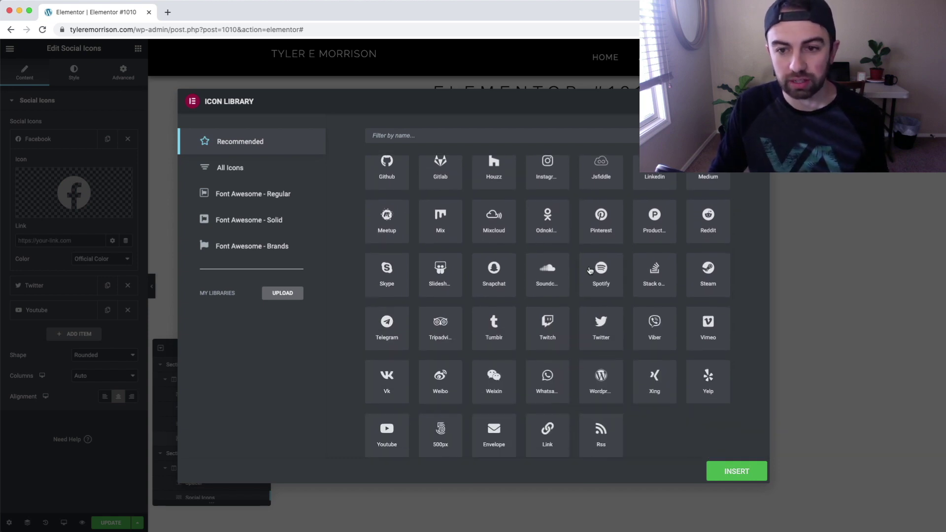
pyautogui.press('Escape')
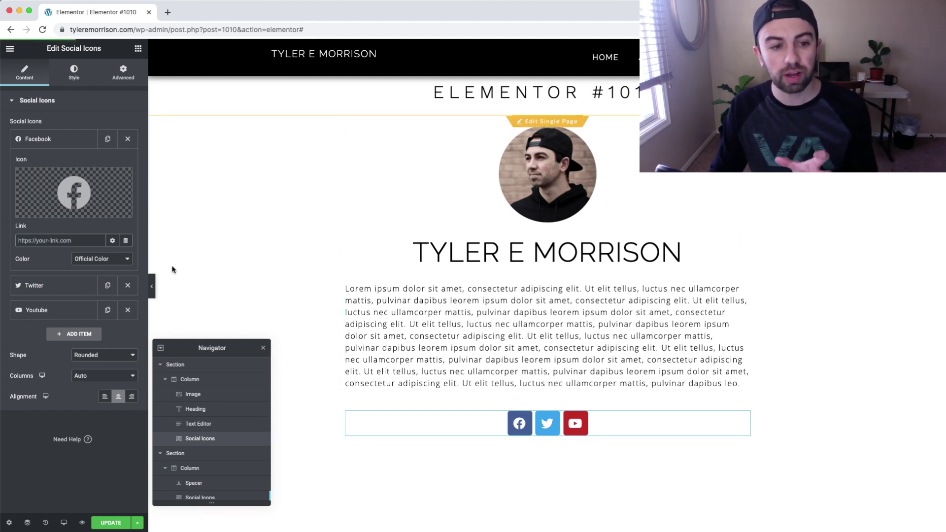
# Give the Facebook icon custom colors, with the global Accent color as primary and a global black as secondary.
pyautogui.click(111, 259)
pyautogui.click(110, 269)
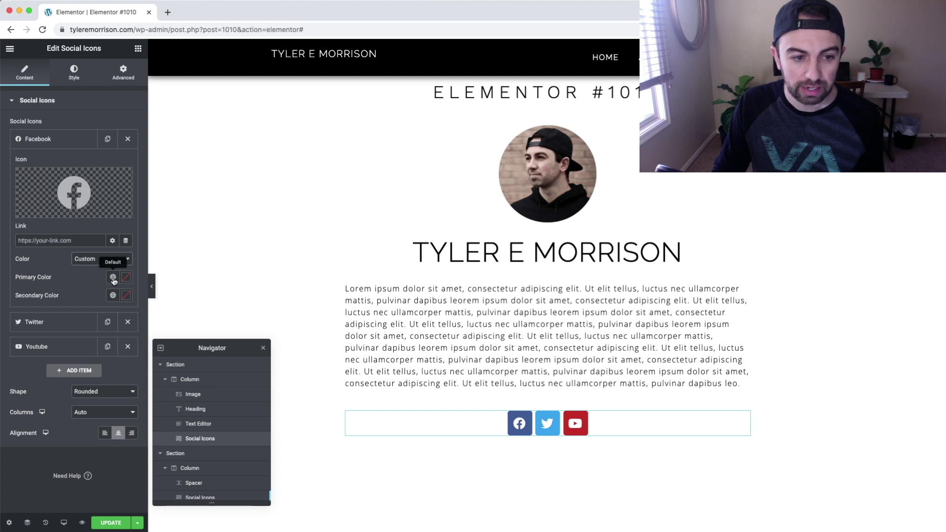
pyautogui.click(113, 278)
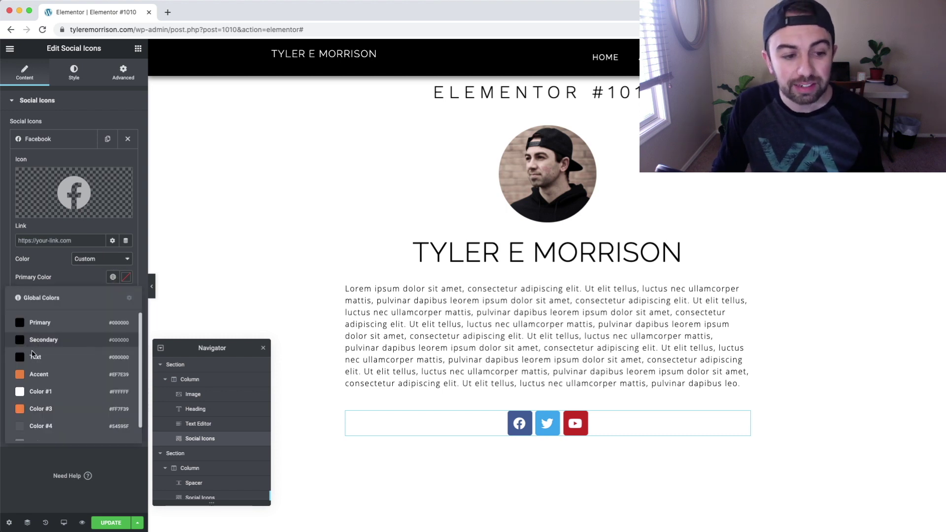
pyautogui.click(45, 374)
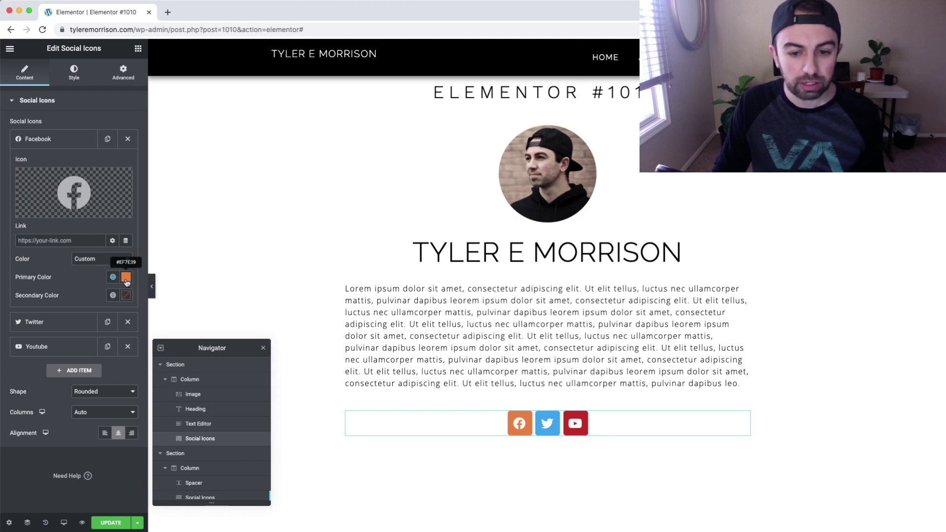
pyautogui.click(110, 298)
pyautogui.click(43, 342)
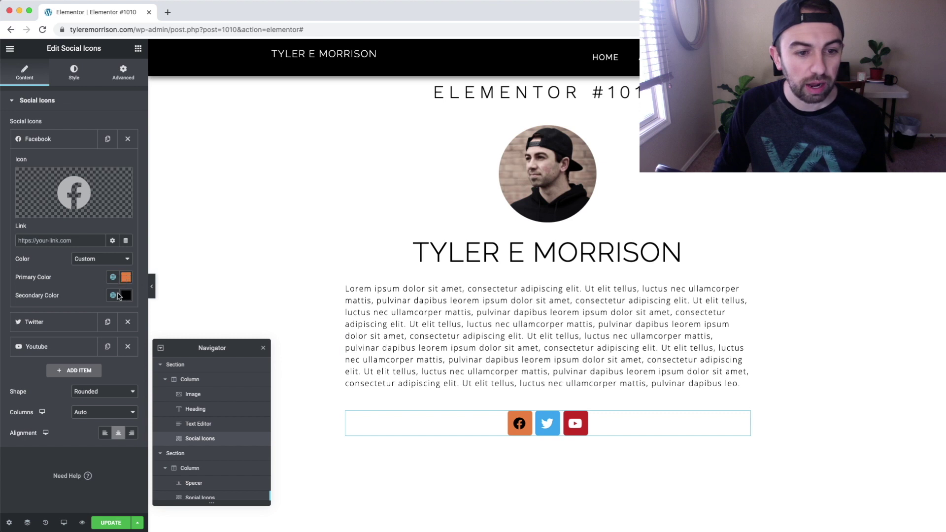
# Return the Facebook icon to Official Color and collapse its settings.
pyautogui.click(112, 259)
pyautogui.click(107, 251)
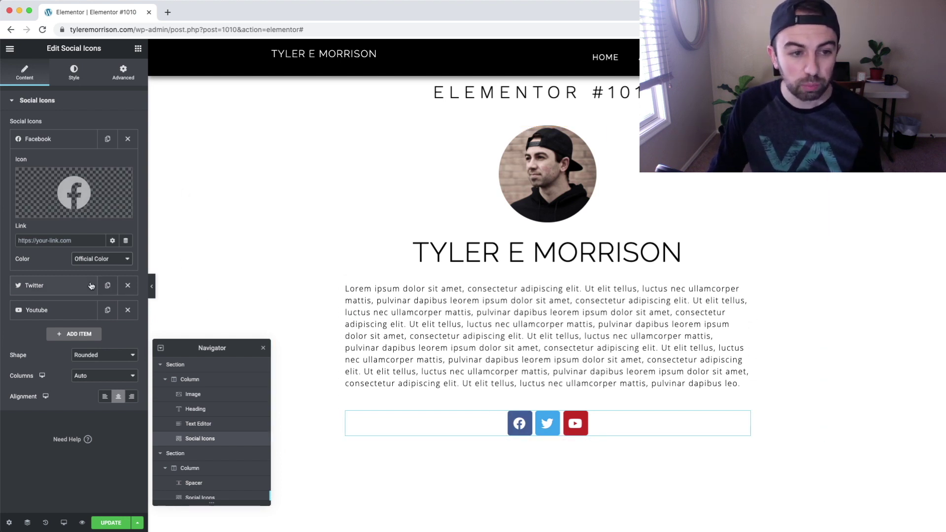
pyautogui.click(68, 140)
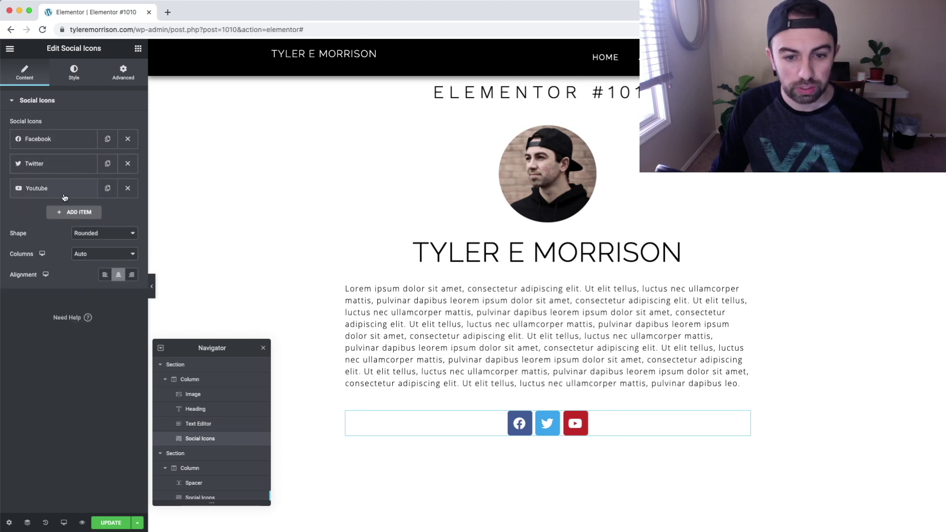
# Try out deleting and duplicating the Twitter item, undoing each change.
pyautogui.click(130, 169)
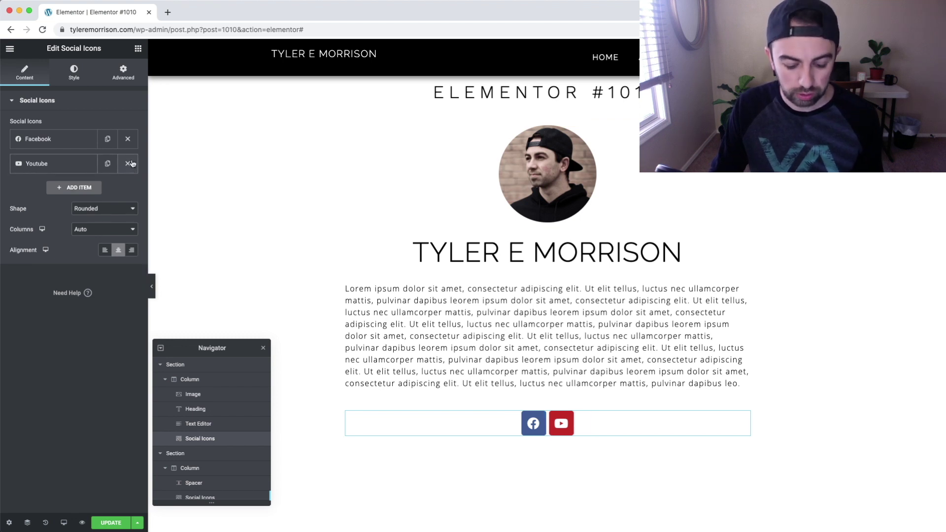
pyautogui.press('super+z')
pyautogui.click(108, 164)
pyautogui.press('super+z')
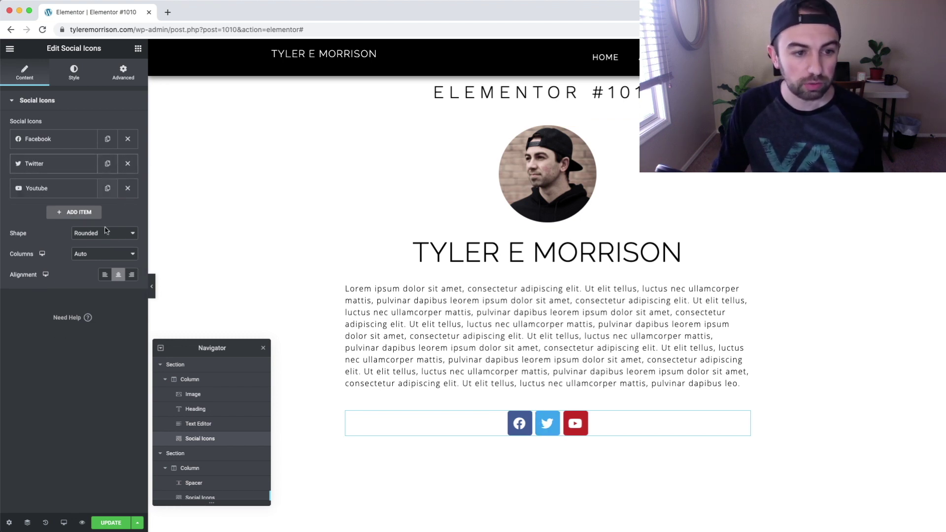
# Add a fourth social icon item after Youtube and set its icon to Snapchat from the icon library.
pyautogui.click(68, 214)
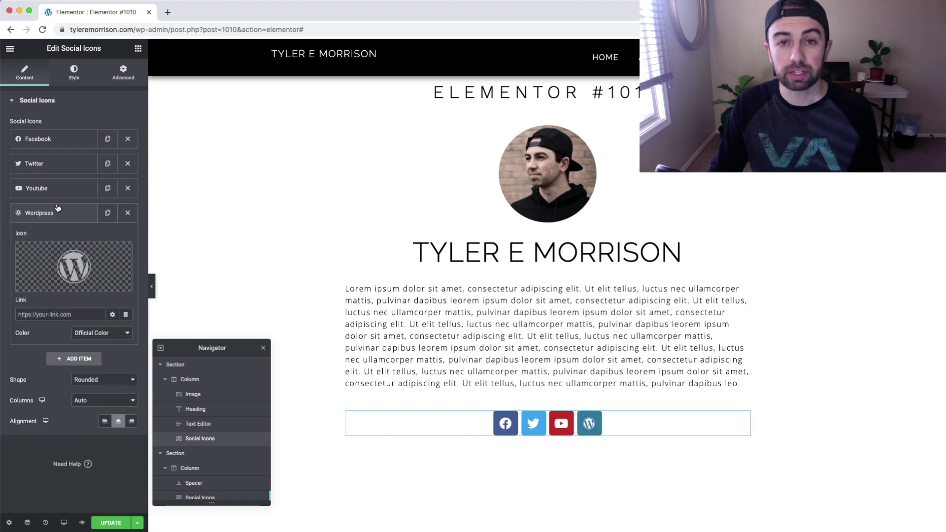
pyautogui.moveTo(75, 261)
pyautogui.click(74, 260)
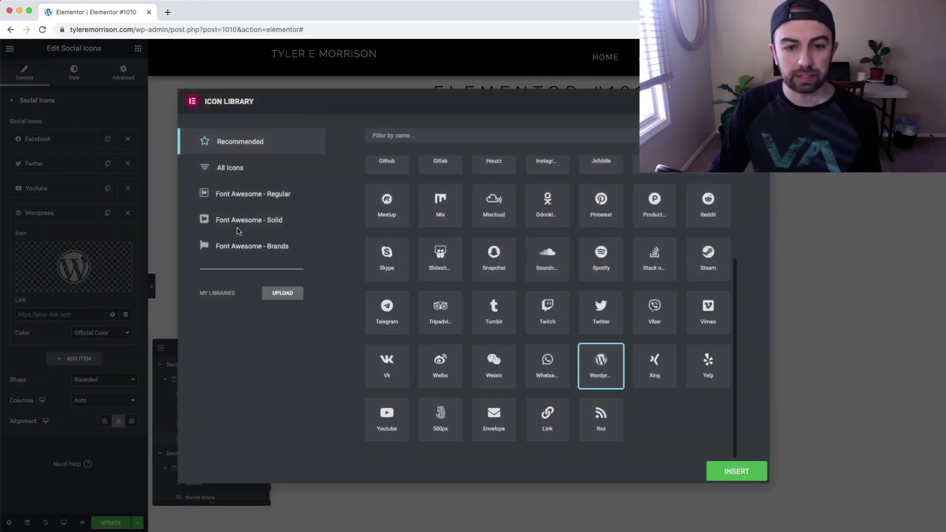
pyautogui.click(394, 263)
pyautogui.click(495, 261)
pyautogui.click(737, 471)
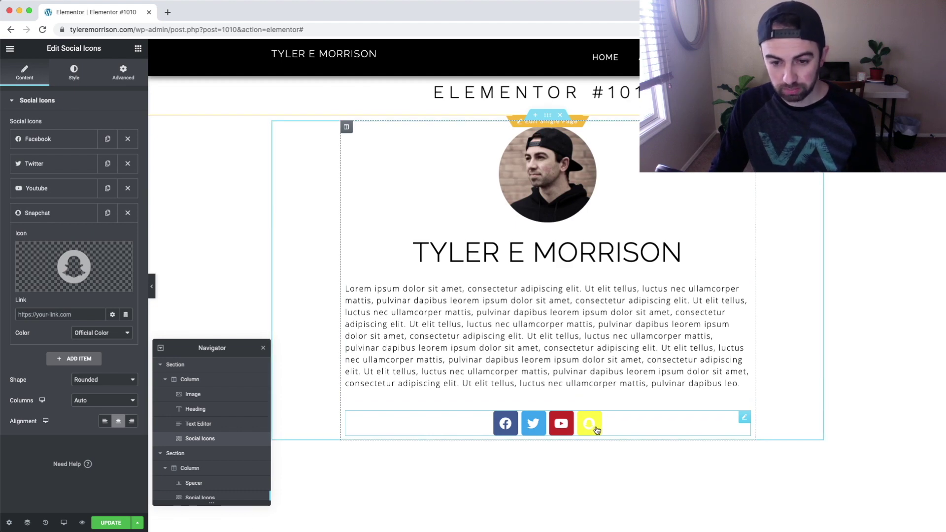
pyautogui.scroll(5, 601, 425)
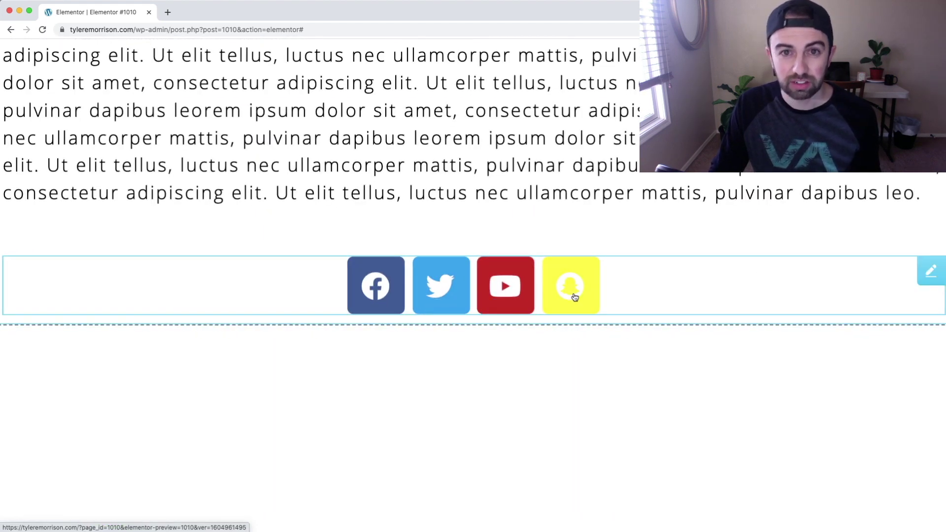
pyautogui.scroll(-5, 567, 302)
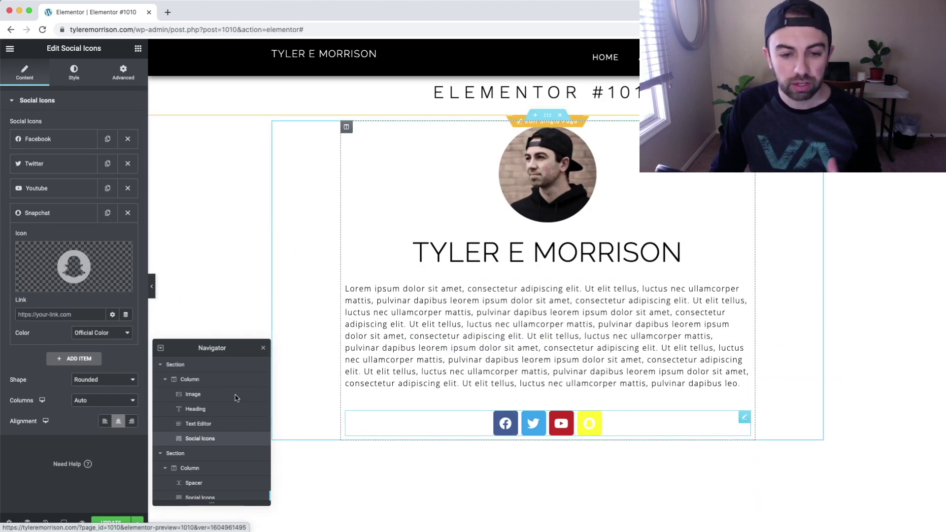
# Switch the Snapchat icon to a custom color and set its primary color to the darker yellow #F2DC18.
pyautogui.click(100, 334)
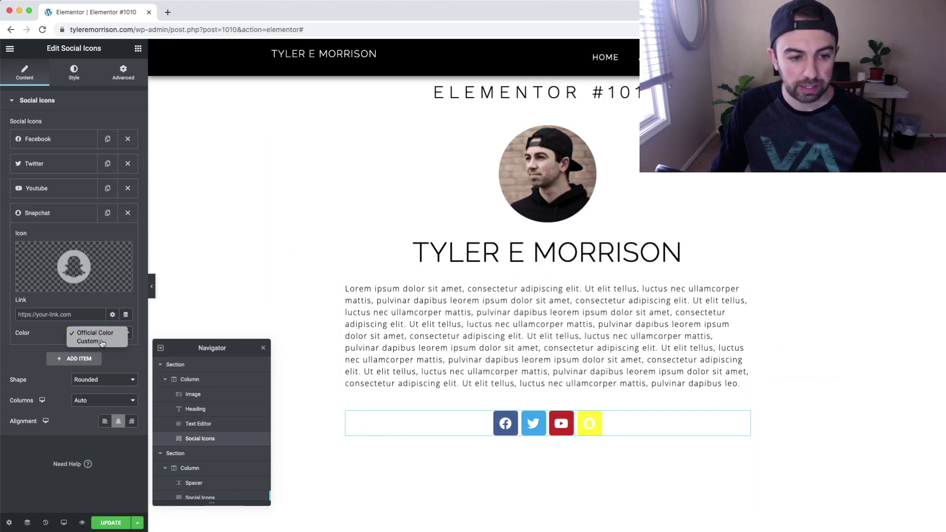
pyautogui.click(93, 341)
pyautogui.click(126, 350)
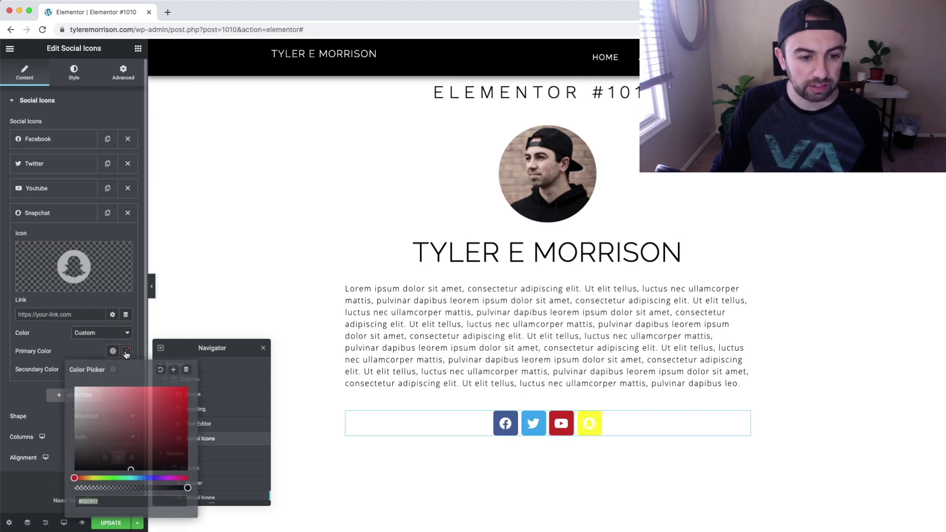
pyautogui.click(93, 478)
pyautogui.moveTo(93, 478)
pyautogui.mouseDown()
pyautogui.moveTo(101, 478)
pyautogui.moveTo(91, 478)
pyautogui.mouseUp()
pyautogui.moveTo(185, 390); pyautogui.dragTo(167, 394)
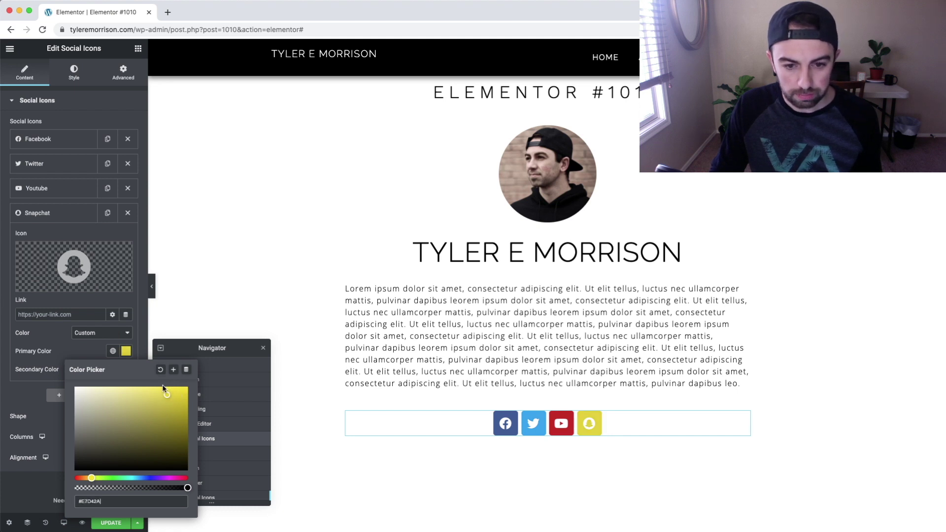
pyautogui.click(177, 391)
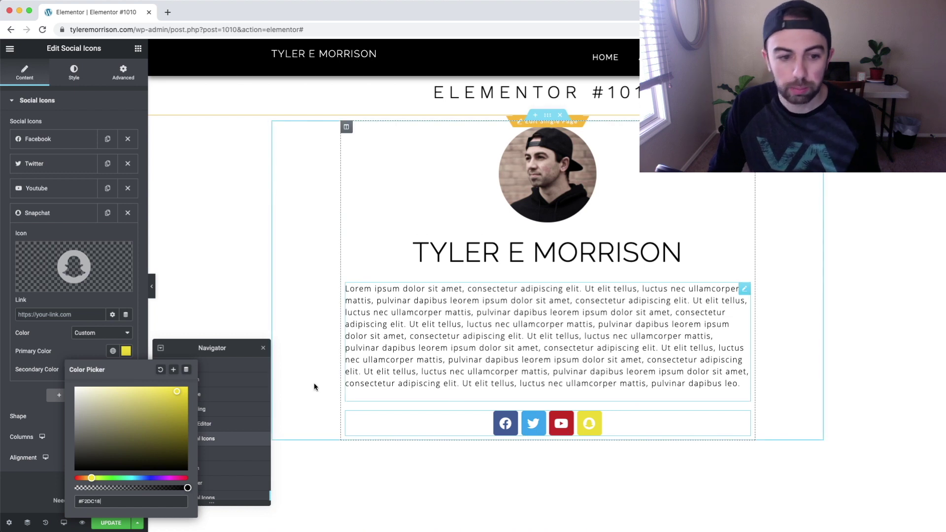
# Close the color picker and return the Snapchat icon to Official Color.
pyautogui.click(93, 353)
pyautogui.click(101, 333)
pyautogui.click(95, 323)
pyautogui.moveTo(76, 253)
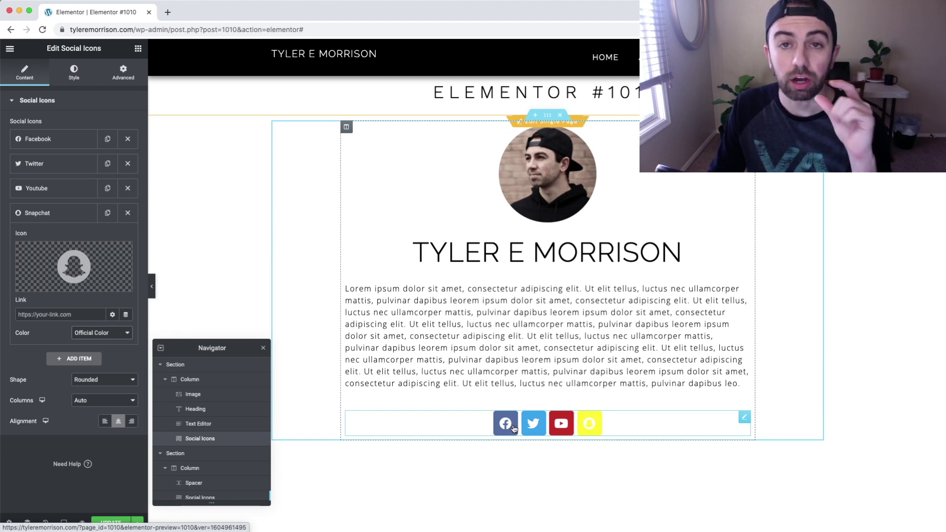
# Set the shape of the social icons to Square and inspect their corners up close.
pyautogui.click(123, 382)
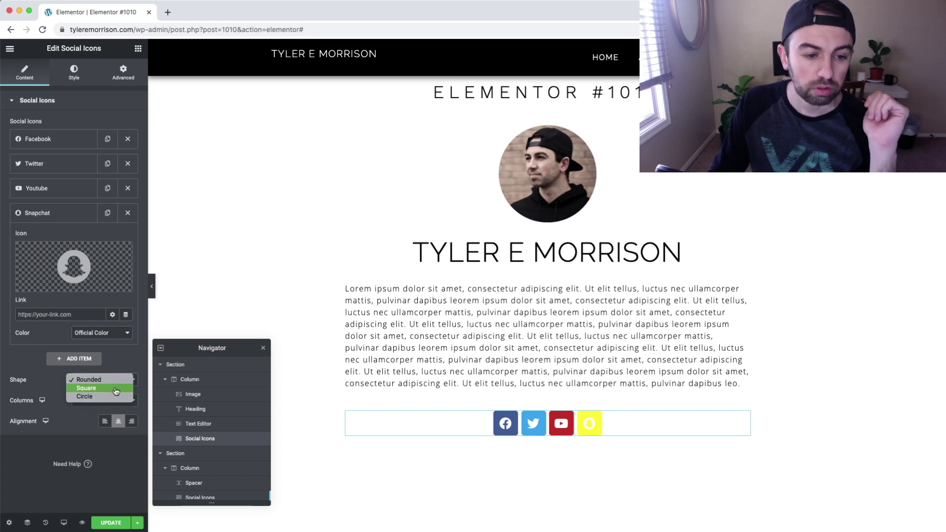
pyautogui.click(111, 389)
pyautogui.scroll(10, 532, 433)
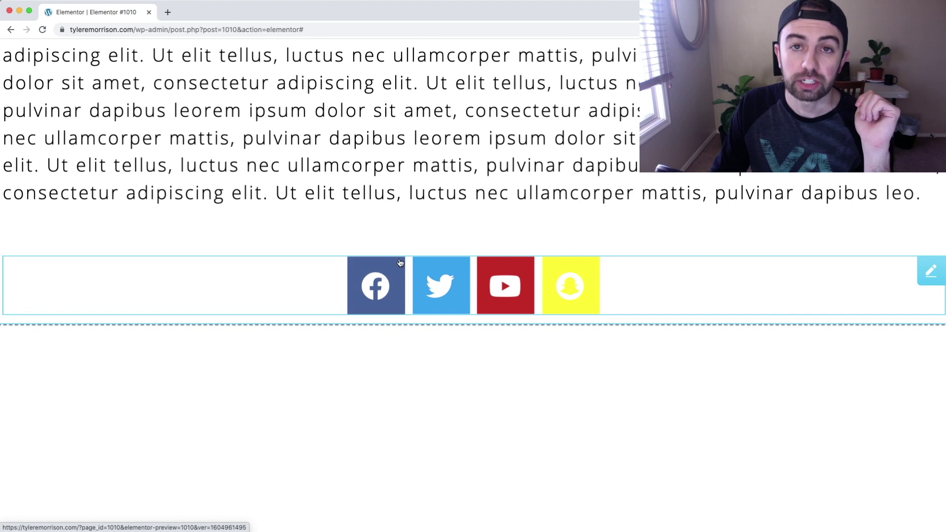
pyautogui.scroll(-10, 392, 274)
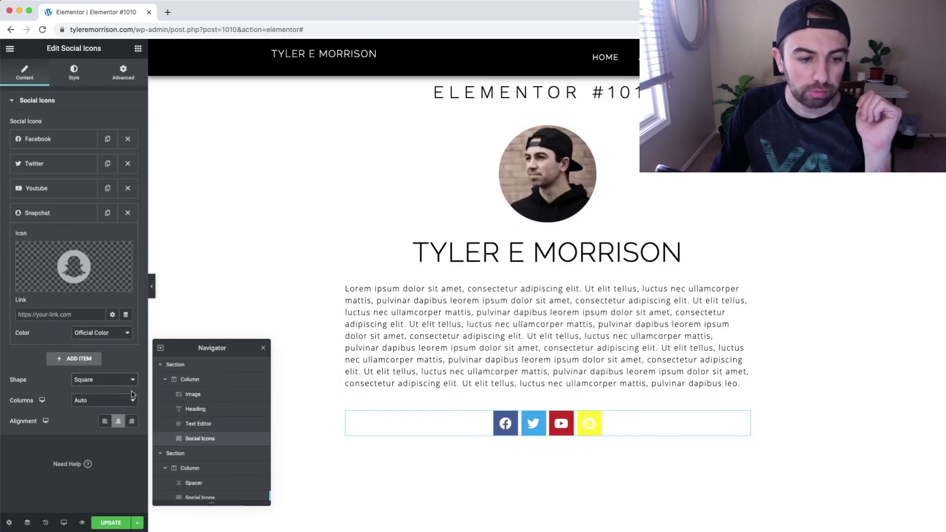
# Set the shape of the social icons to Circle and arrange them in 2 columns.
pyautogui.click(106, 379)
pyautogui.click(104, 390)
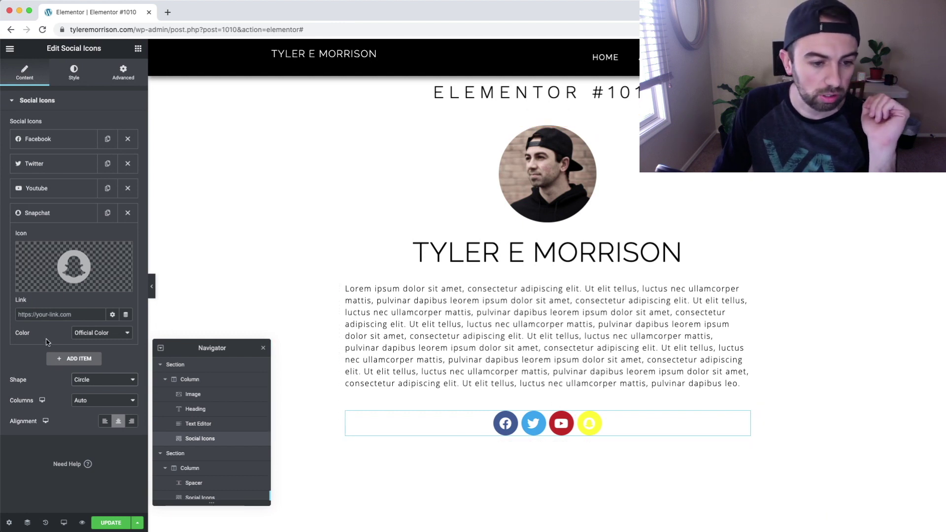
pyautogui.click(126, 402)
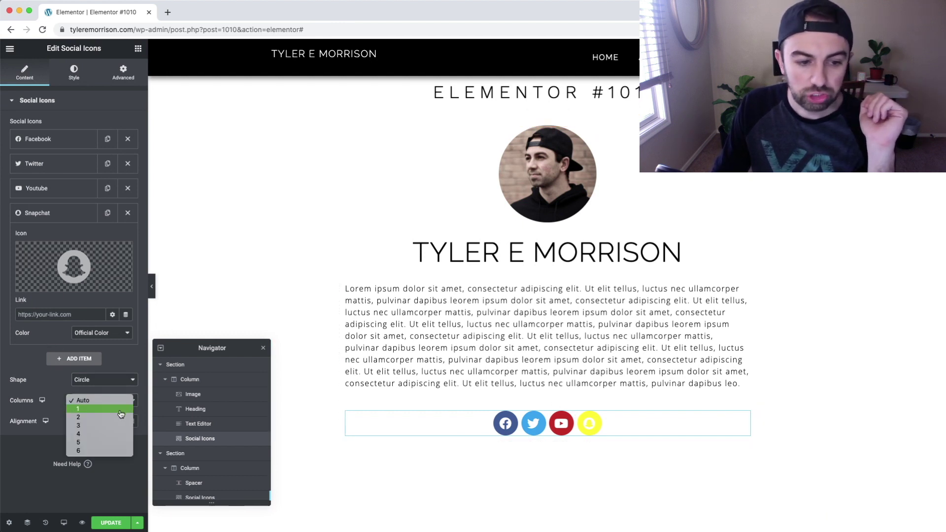
pyautogui.click(118, 418)
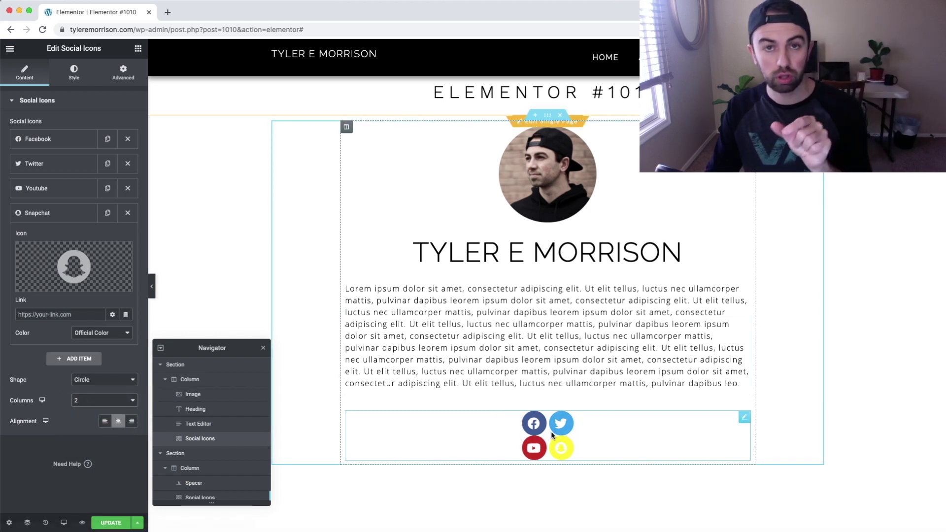
# Try the social icons in 1 column, and set their column layout back to Auto.
pyautogui.click(104, 401)
pyautogui.click(106, 392)
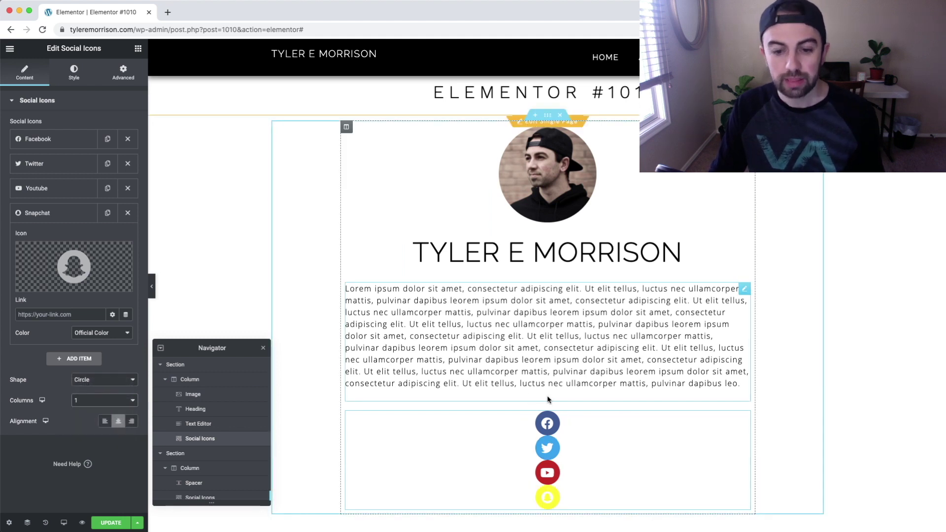
pyautogui.click(104, 400)
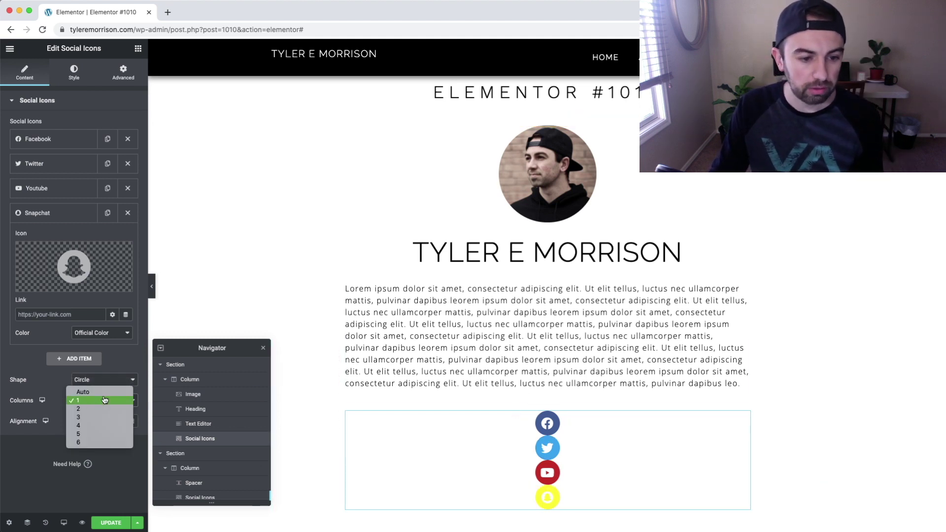
pyautogui.click(103, 394)
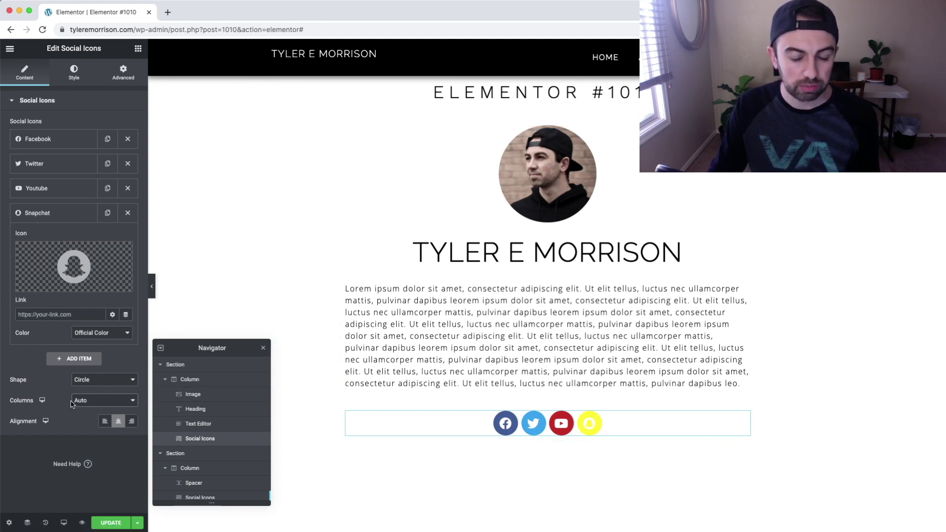
# Try left and right alignment on the social icons and return them to center alignment.
pyautogui.click(104, 422)
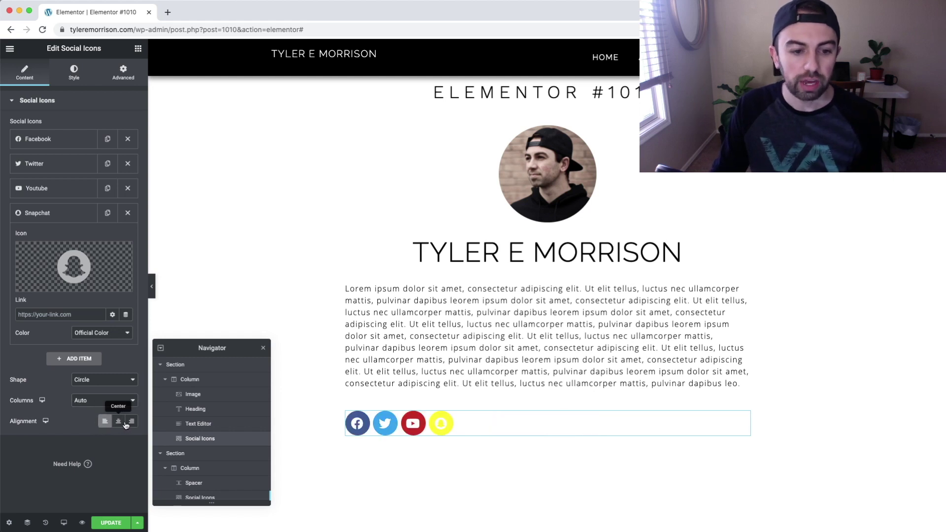
pyautogui.click(131, 422)
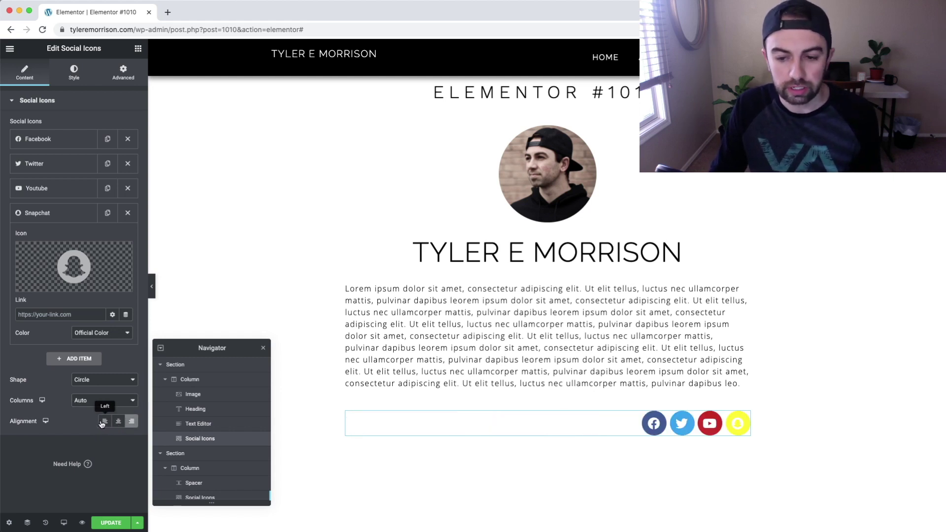
pyautogui.click(104, 423)
pyautogui.click(118, 421)
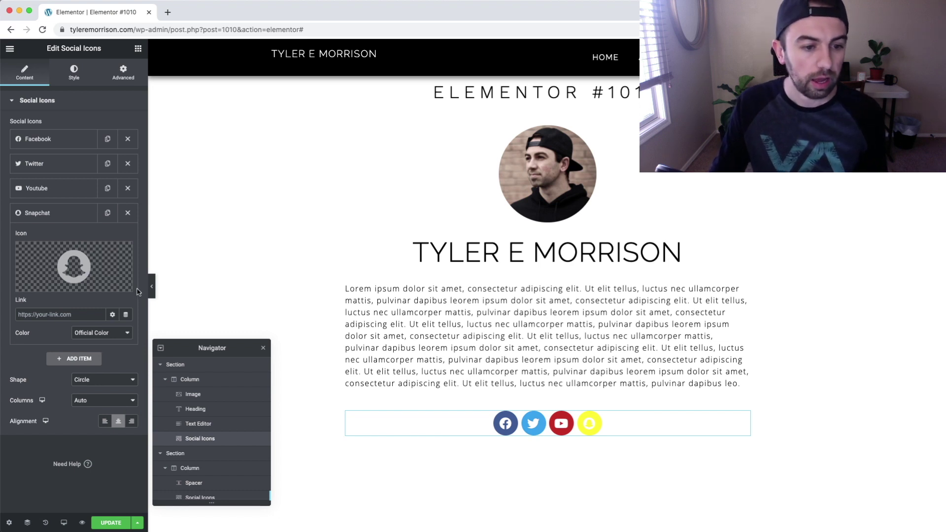
# Switch the style of all social icons to a custom color and assign the global Accent color as their primary color.
pyautogui.click(81, 77)
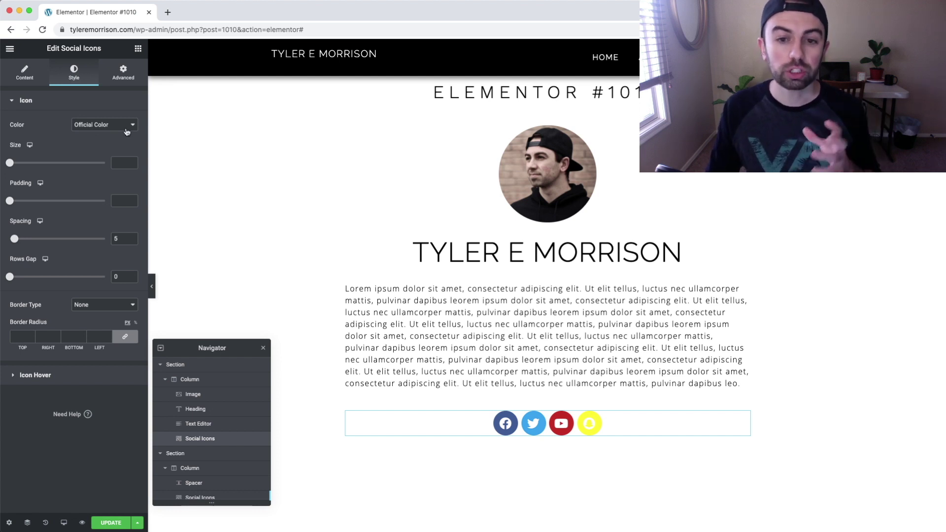
pyautogui.click(127, 132)
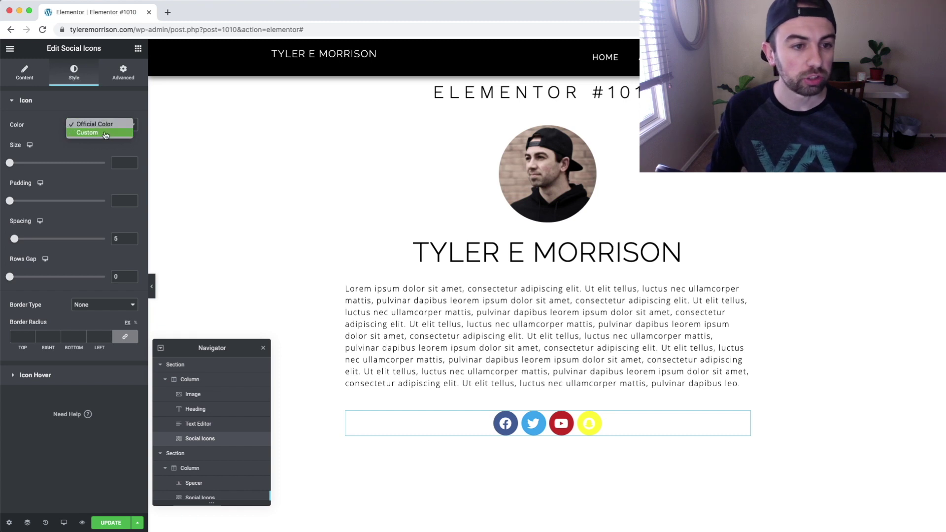
pyautogui.click(77, 75)
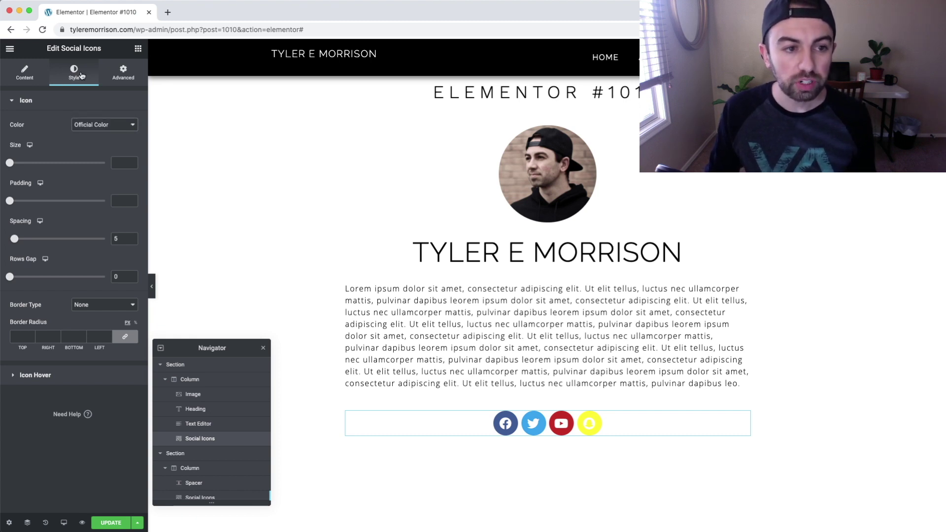
pyautogui.click(120, 126)
pyautogui.click(111, 133)
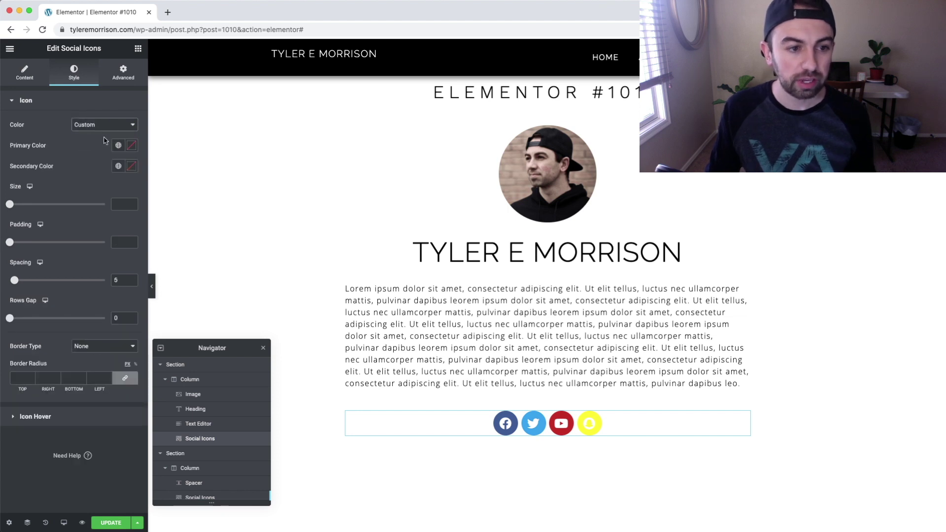
pyautogui.click(118, 145)
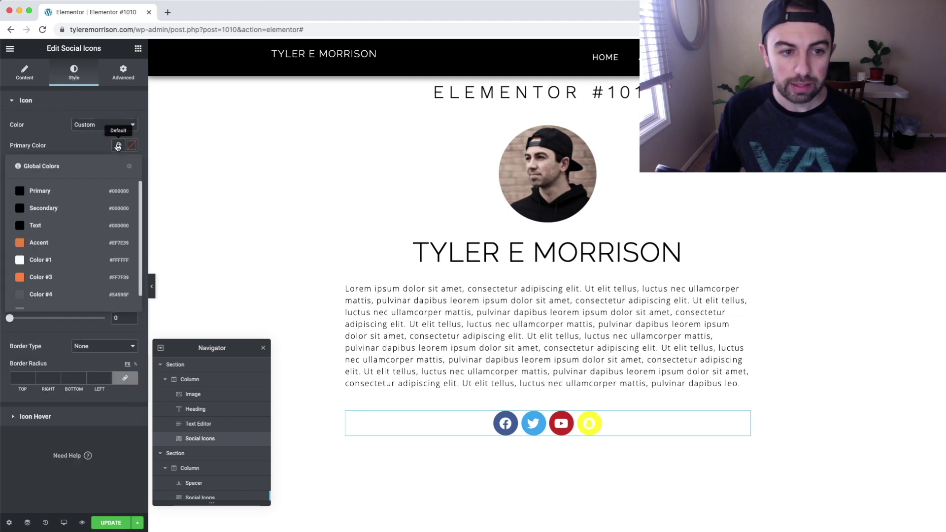
pyautogui.click(48, 244)
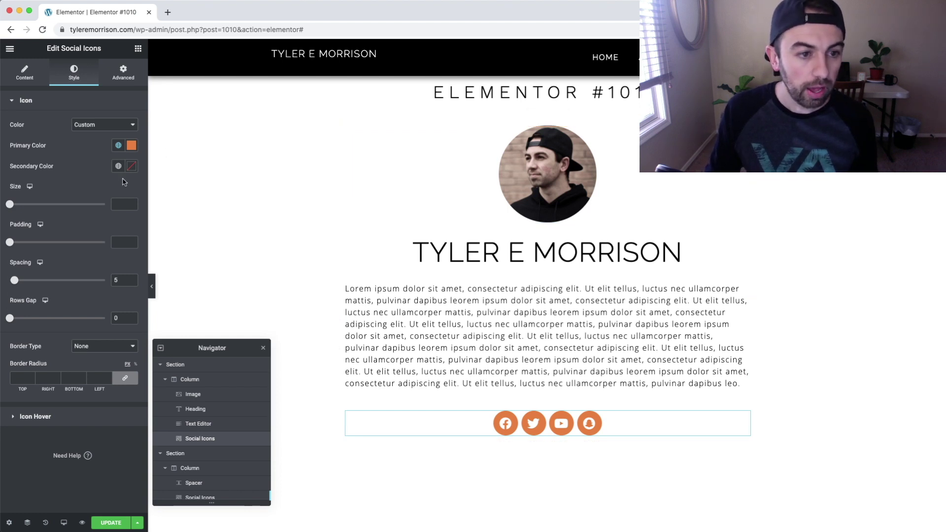
# Assign the global Secondary color as the icons' secondary color, and return all social icons to Official Color.
pyautogui.click(118, 166)
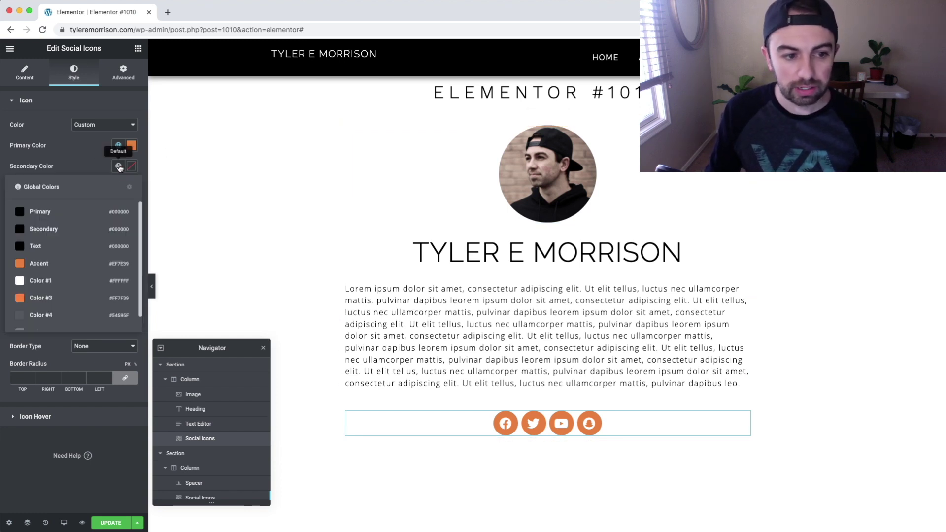
pyautogui.click(77, 230)
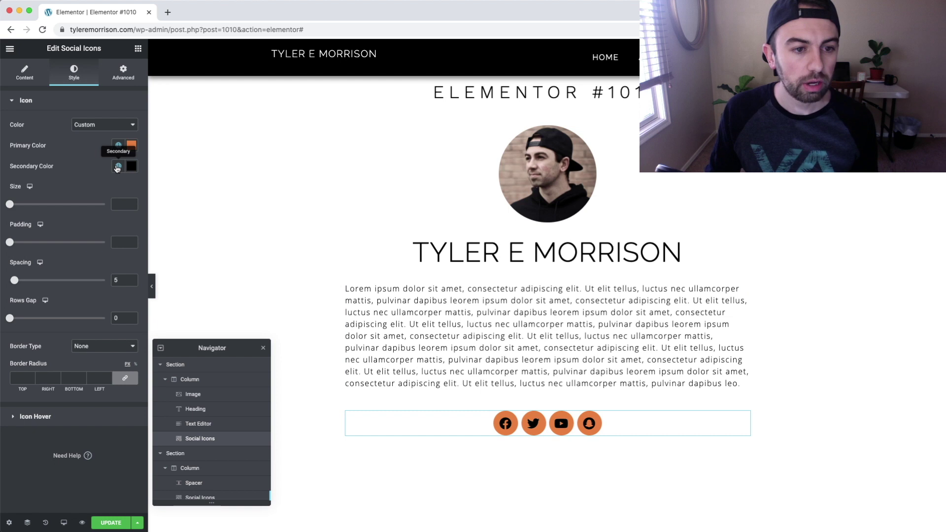
pyautogui.click(124, 129)
pyautogui.click(103, 117)
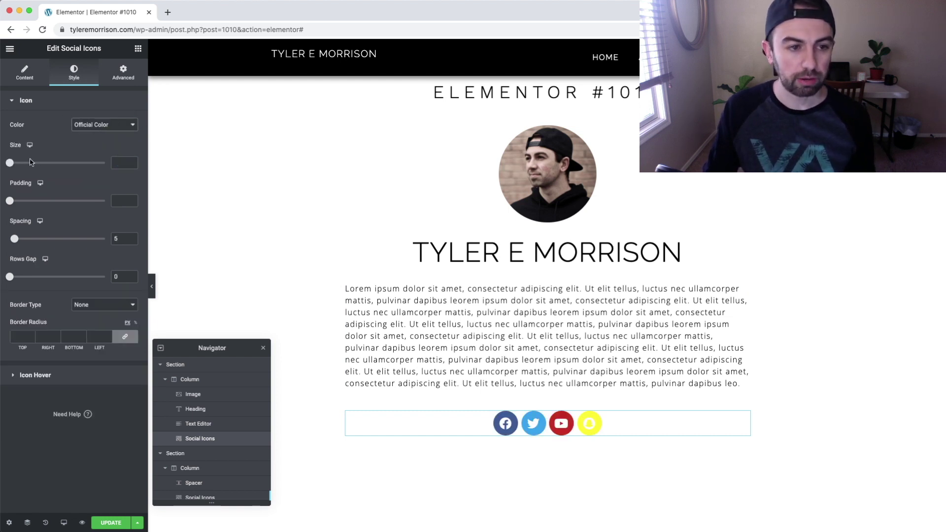
# Try an icon size of 24 and a padding of 2.4 on the social icons, clearing both values again.
pyautogui.moveTo(9, 163)
pyautogui.mouseDown()
pyautogui.moveTo(32, 166)
pyautogui.moveTo(15, 164)
pyautogui.mouseUp()
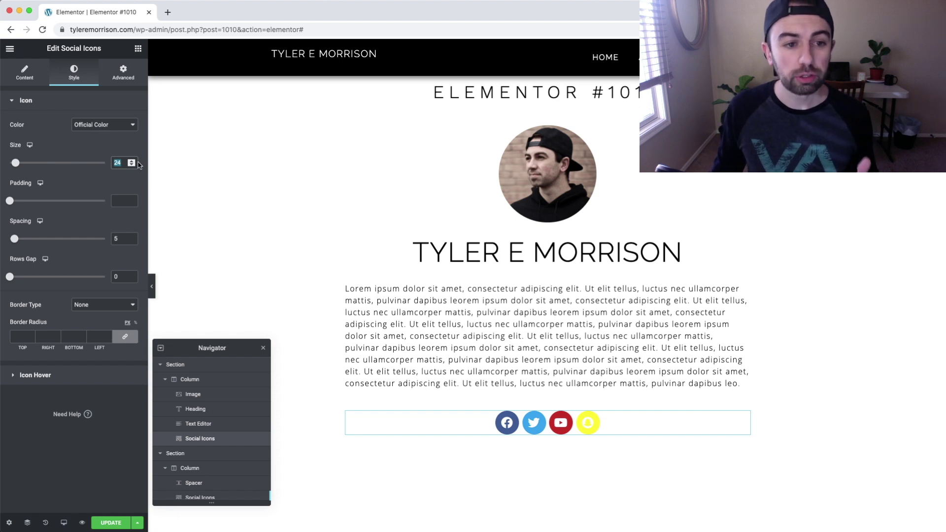
pyautogui.press('BackSpace')
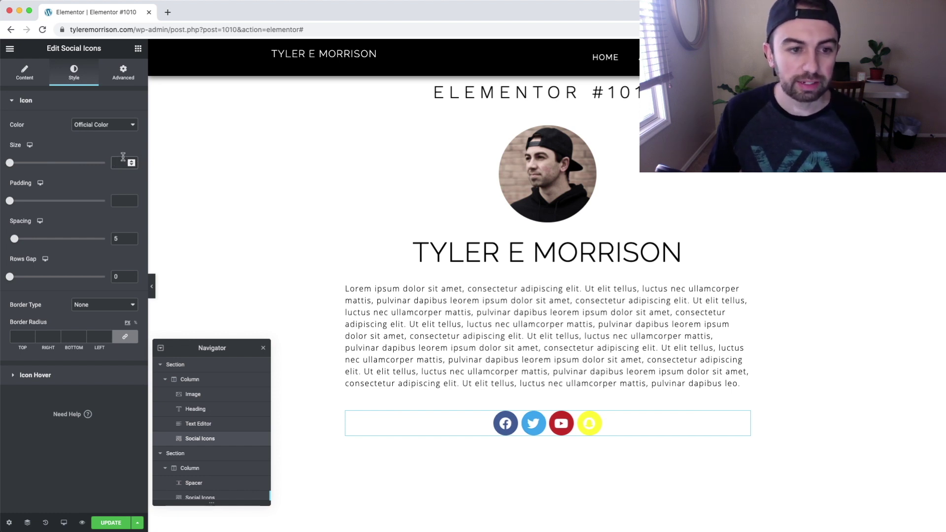
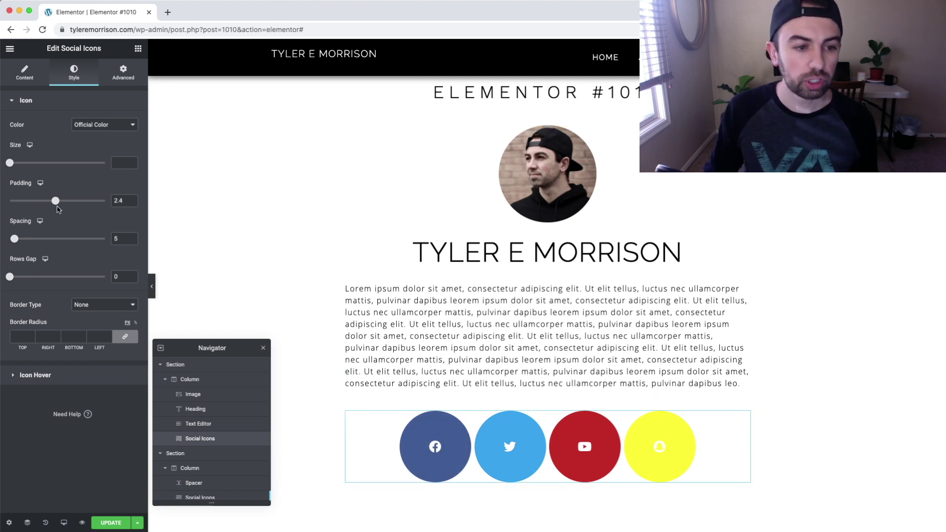
pyautogui.doubleClick(118, 201)
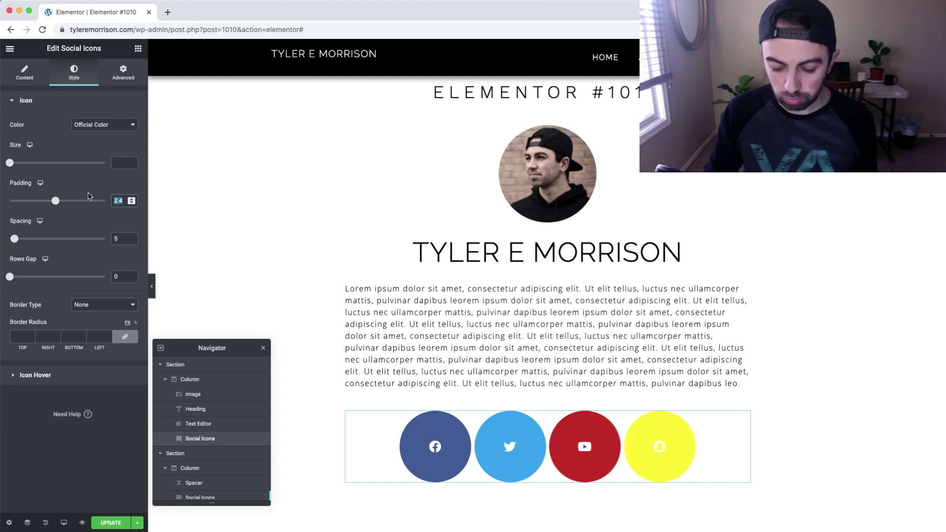
pyautogui.press('BackSpace')
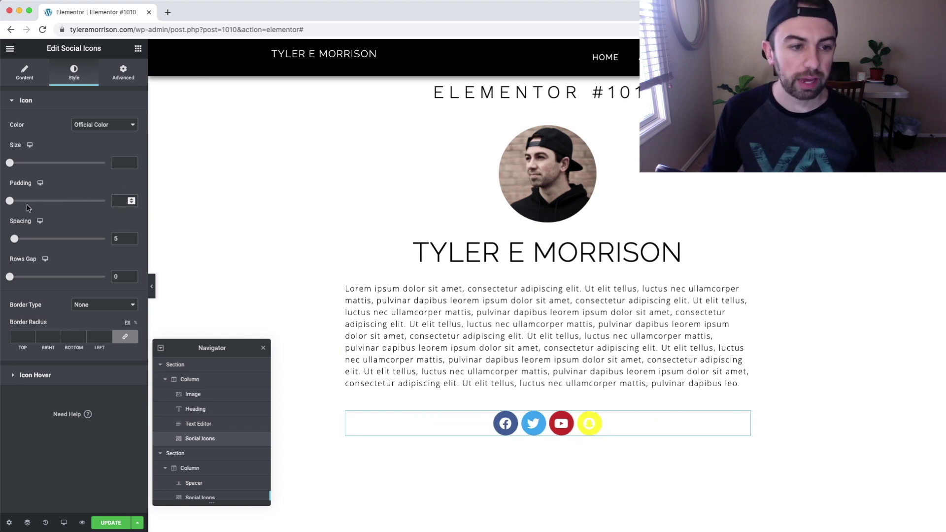
# Try an icon spacing of 0, restore it to 5, and keep the rows gap at 0.
pyautogui.moveTo(14, 239)
pyautogui.mouseDown()
pyautogui.moveTo(69, 242)
pyautogui.moveTo(3, 241)
pyautogui.mouseUp()
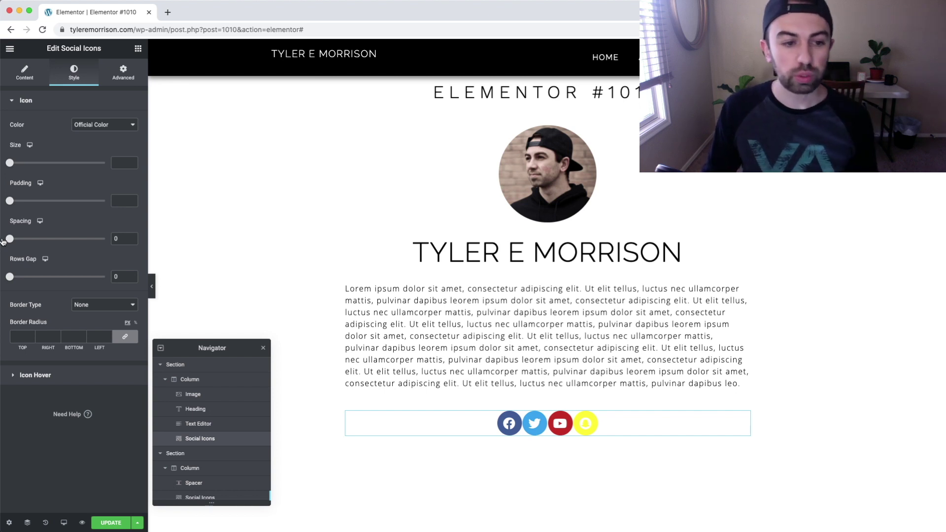
pyautogui.doubleClick(119, 238)
pyautogui.write('5')
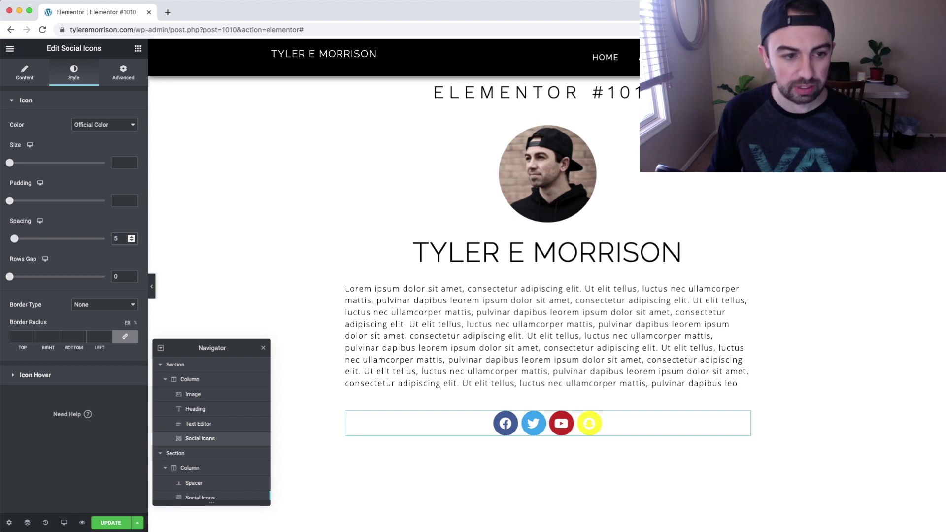
pyautogui.moveTo(11, 278)
pyautogui.mouseDown()
pyautogui.moveTo(34, 278)
pyautogui.moveTo(2, 278)
pyautogui.mouseUp()
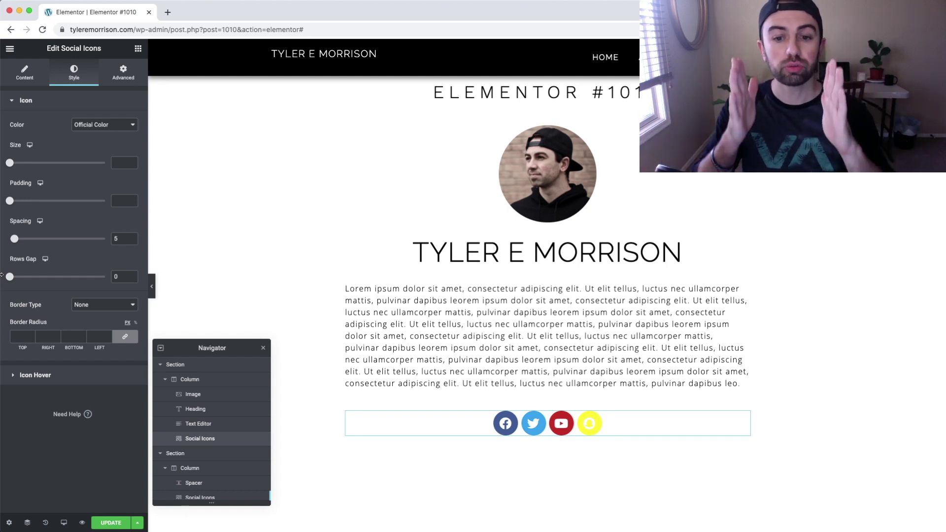
# Try a Solid border with a width of 5 on all sides of the icons, and set the border type back to None.
pyautogui.click(105, 306)
pyautogui.click(107, 313)
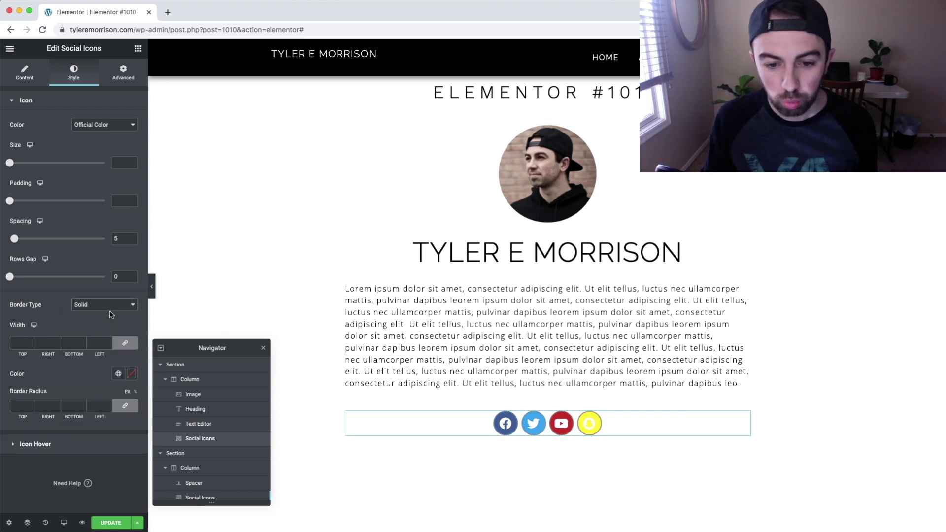
pyautogui.click(30, 344)
pyautogui.write('6')
pyautogui.click(31, 342)
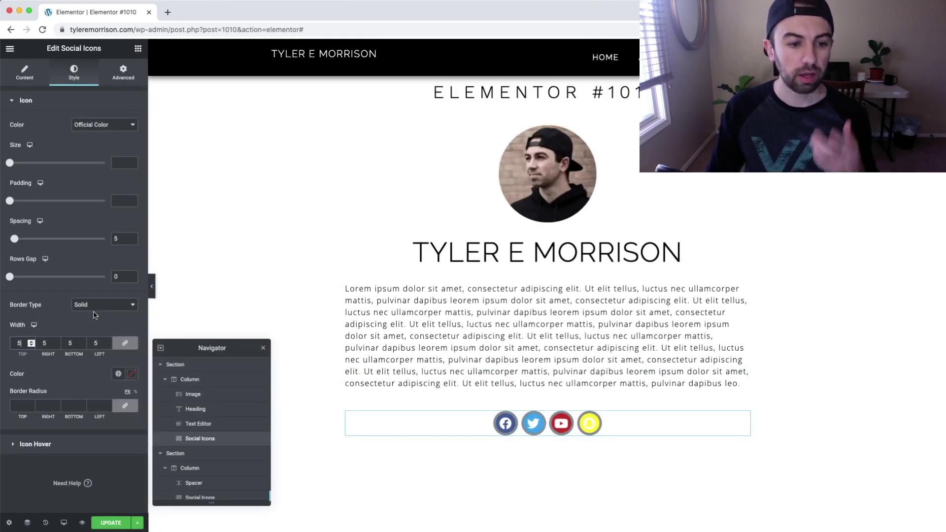
pyautogui.click(101, 305)
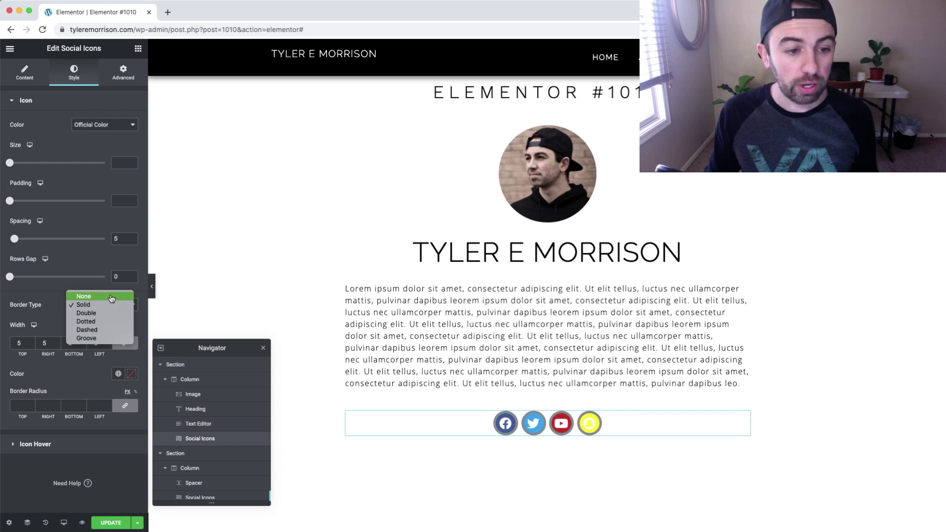
pyautogui.click(112, 296)
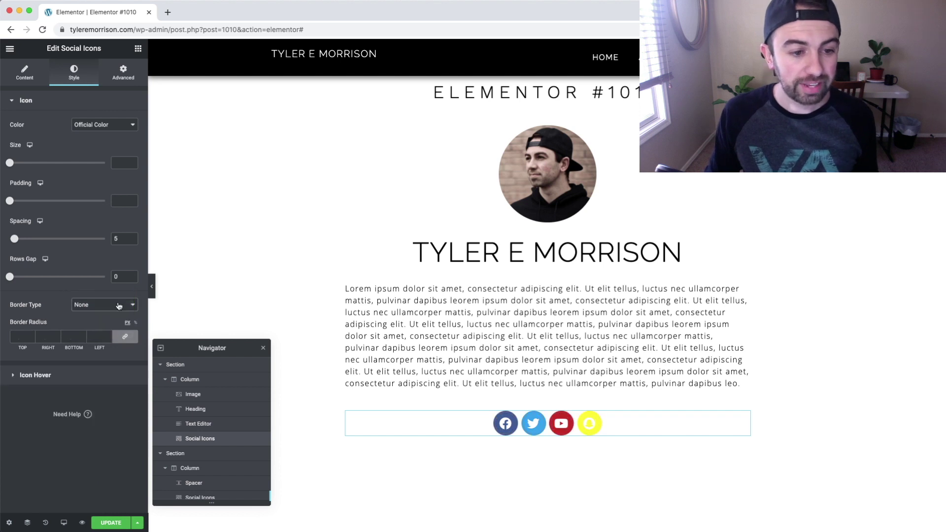
# Try border radius values of 2, -3 and 0 on all corners of the icons and clear the radius again.
pyautogui.click(31, 336)
pyautogui.click(31, 336)
pyautogui.click(31, 335)
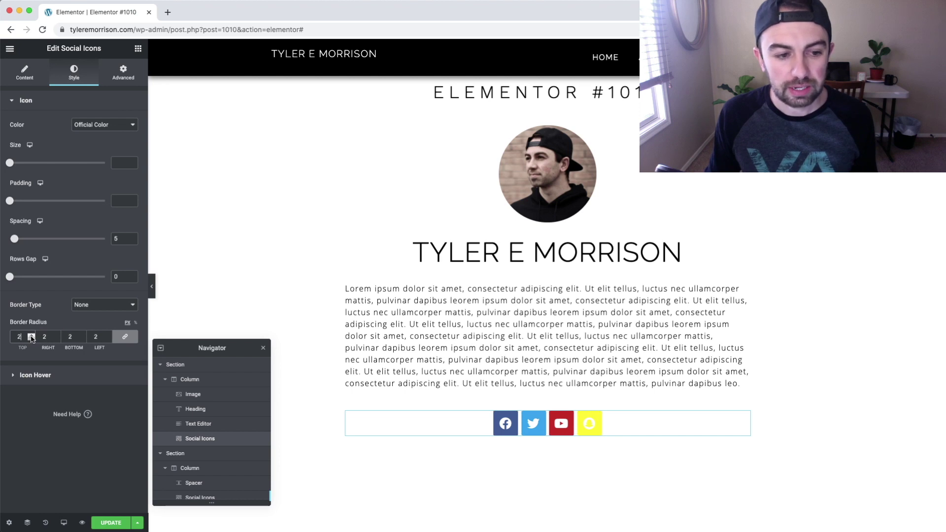
pyautogui.click(32, 339)
pyautogui.click(31, 339)
pyautogui.click(32, 339)
pyautogui.click(32, 339)
pyautogui.click(32, 339)
pyautogui.click(32, 339)
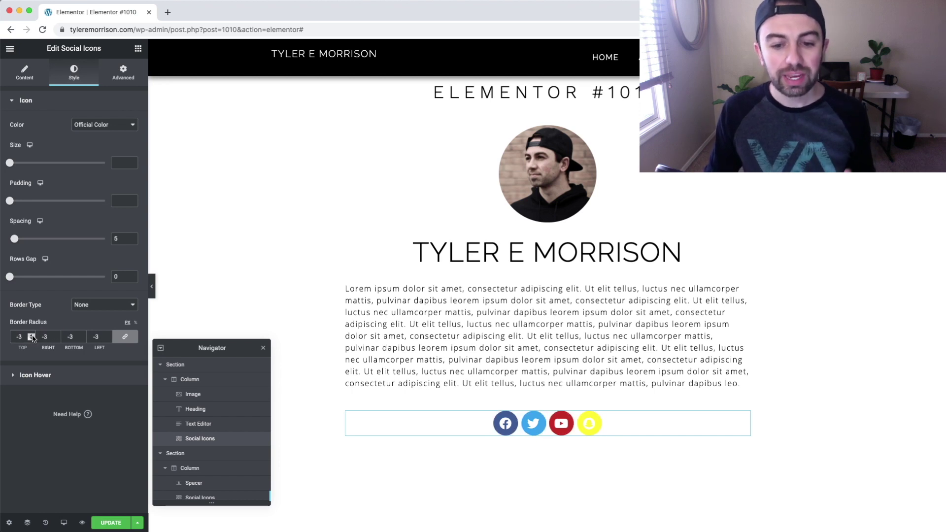
pyautogui.click(31, 336)
pyautogui.click(31, 336)
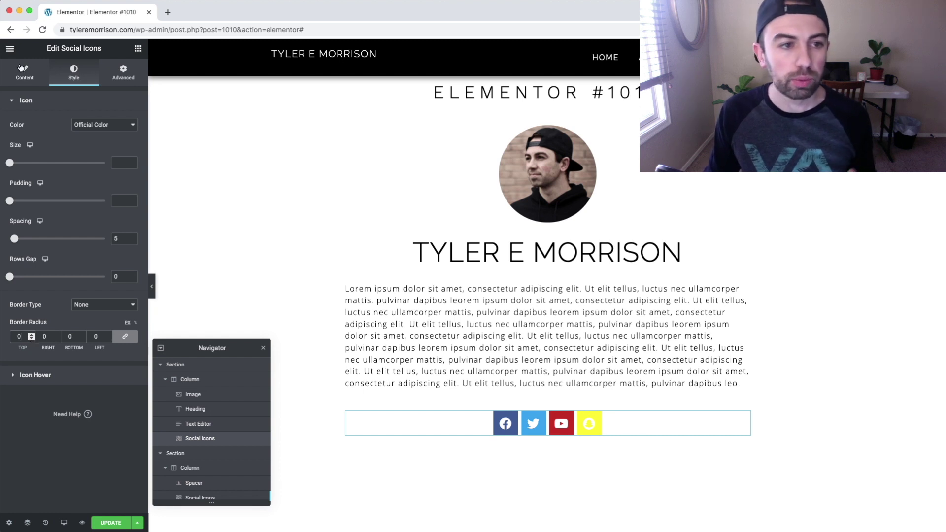
pyautogui.doubleClick(98, 337)
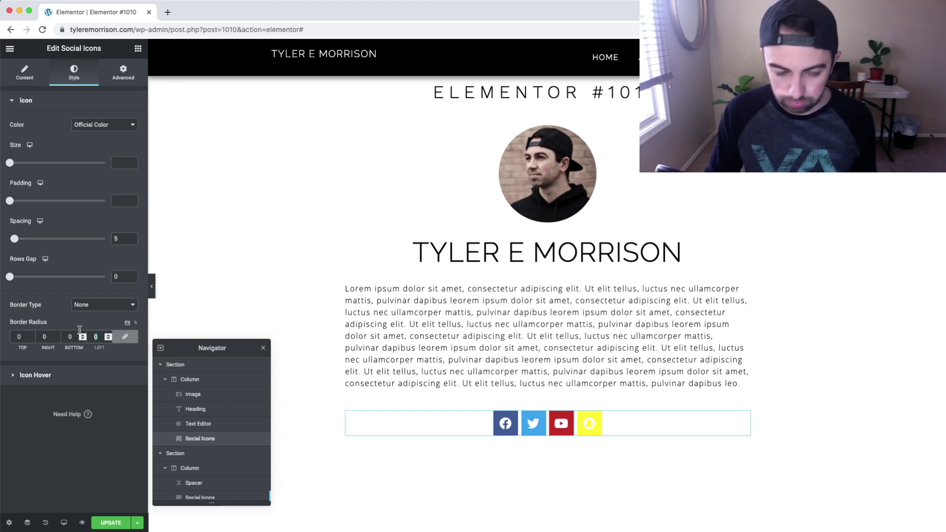
pyautogui.press('BackSpace')
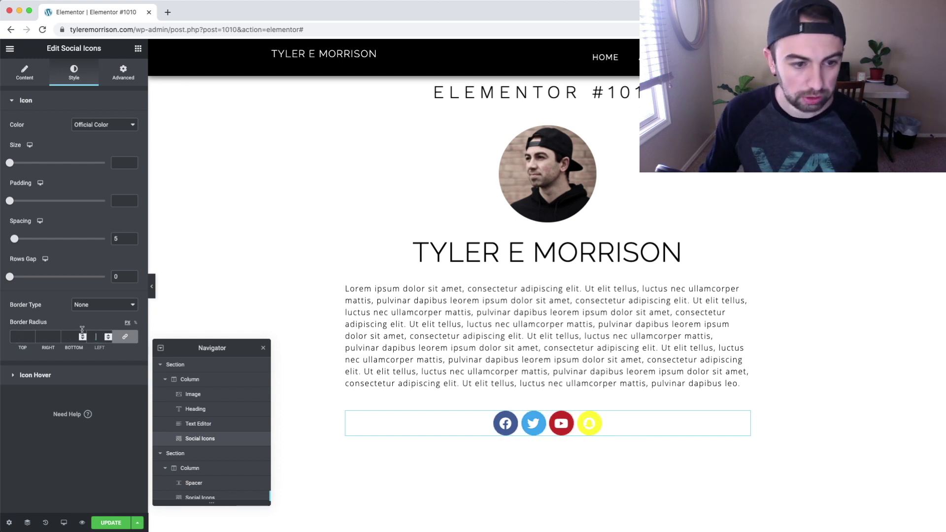
# Change the shape of the social icons to Square and reopen their style settings.
pyautogui.click(25, 73)
pyautogui.click(108, 261)
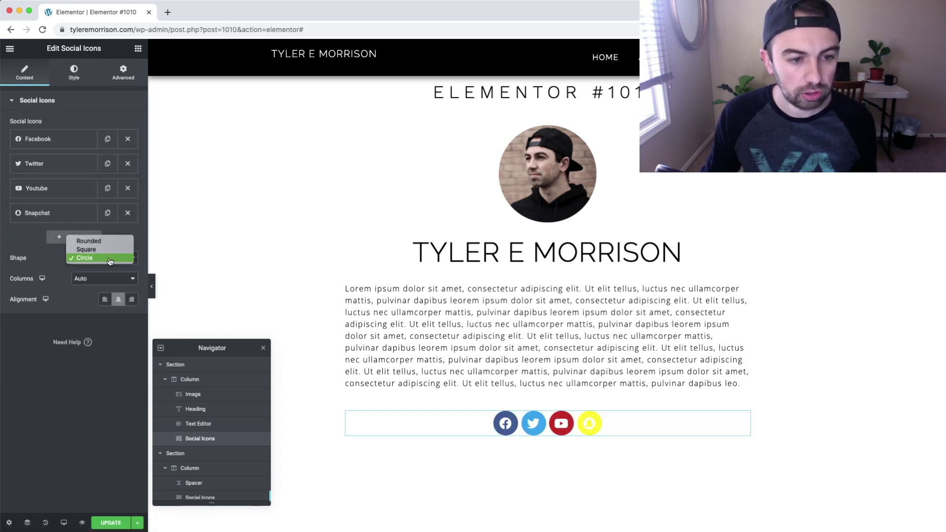
pyautogui.click(116, 251)
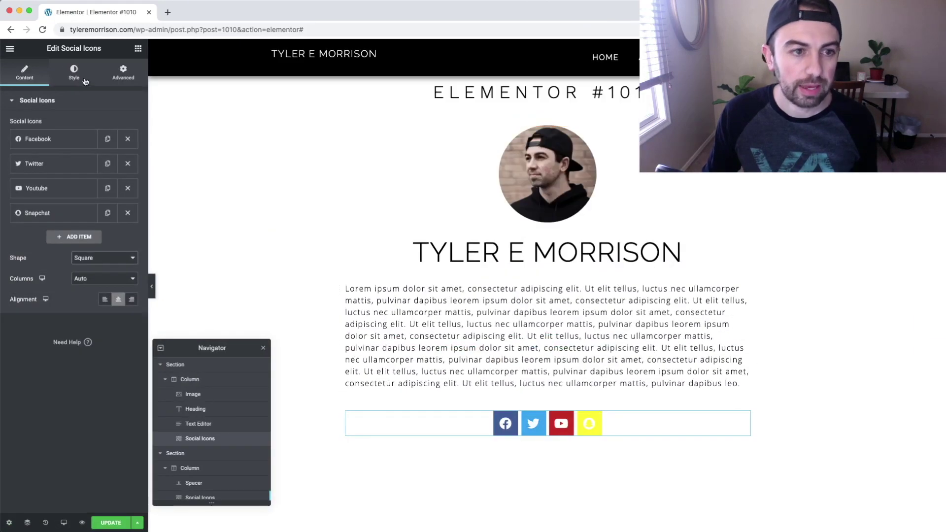
pyautogui.click(74, 73)
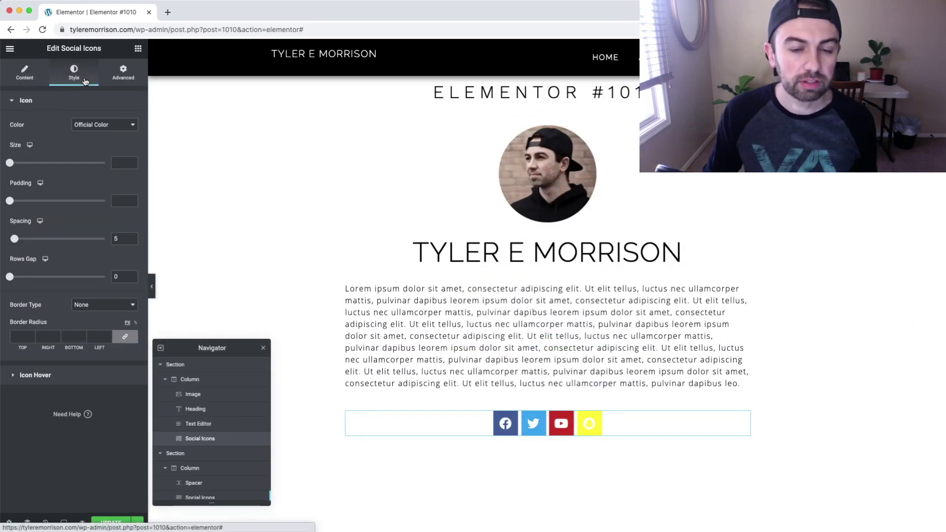
# Try border radius values of 21 and 15 on all corners of the square icons and clear the radius again.
pyautogui.click(30, 335)
pyautogui.click(31, 336)
pyautogui.click(30, 335)
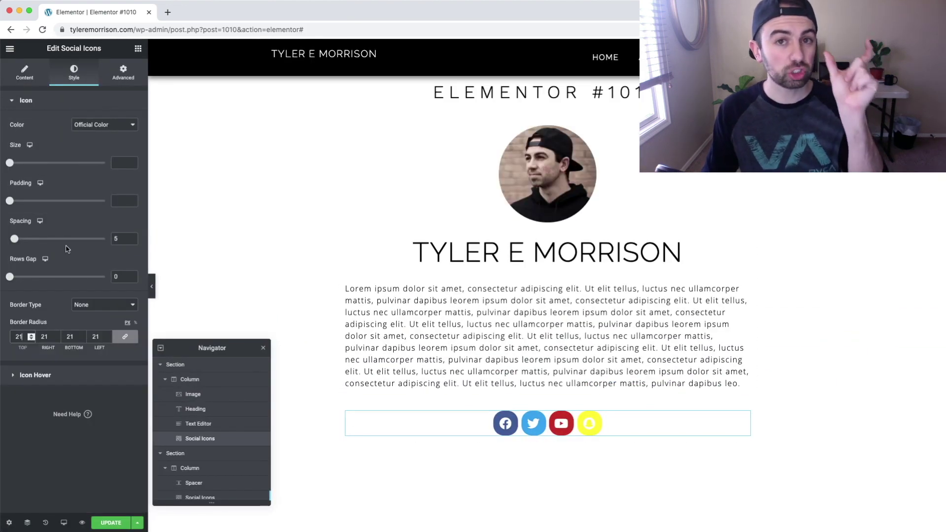
pyautogui.click(30, 339)
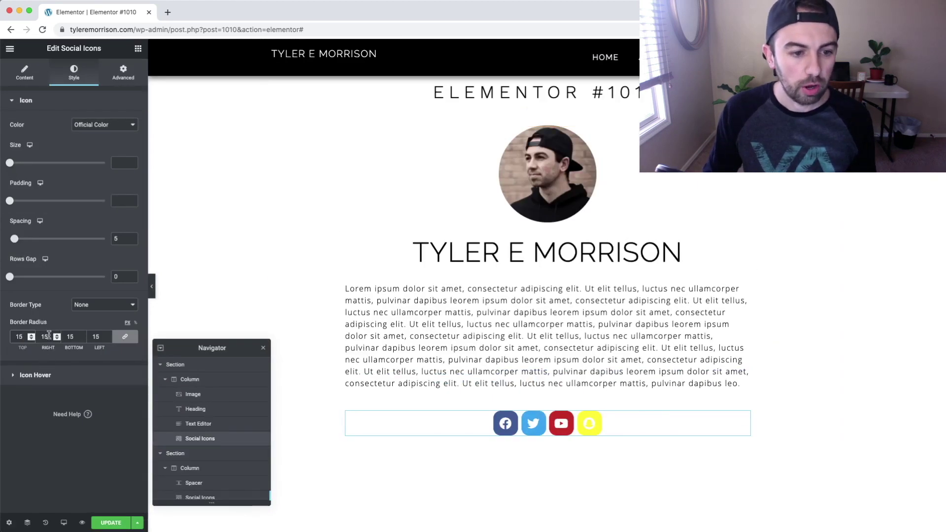
pyautogui.doubleClick(20, 338)
pyautogui.press('BackSpace')
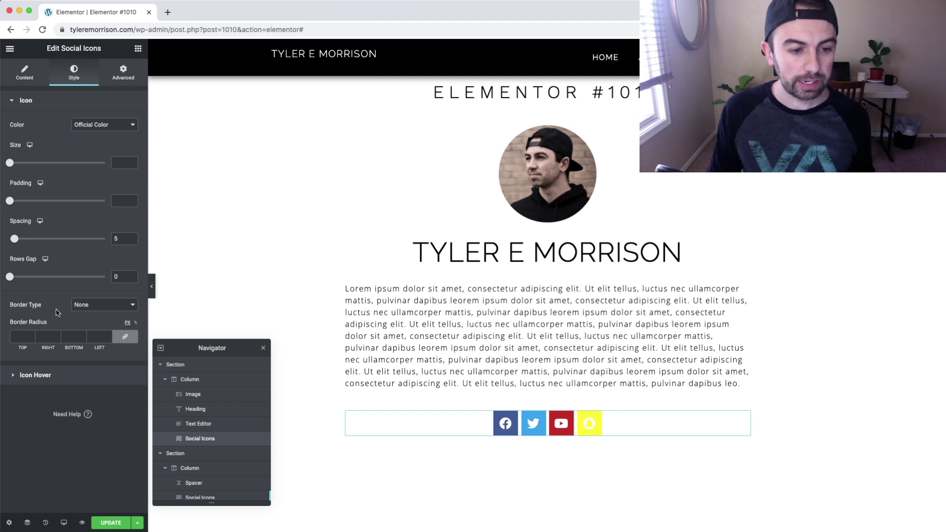
# Try the Grow and Pulse Shrink hover animations on the social icons and reset the hover animation to None.
pyautogui.click(39, 380)
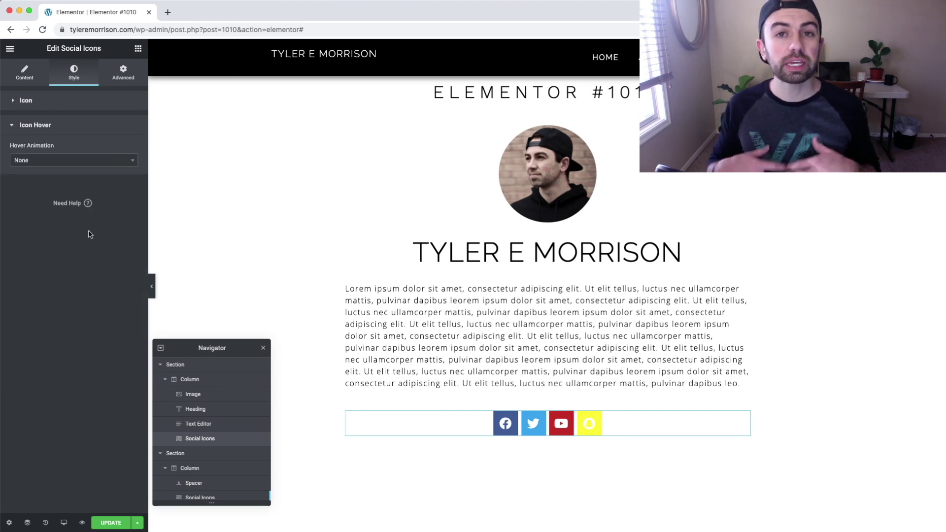
pyautogui.click(90, 162)
pyautogui.click(85, 188)
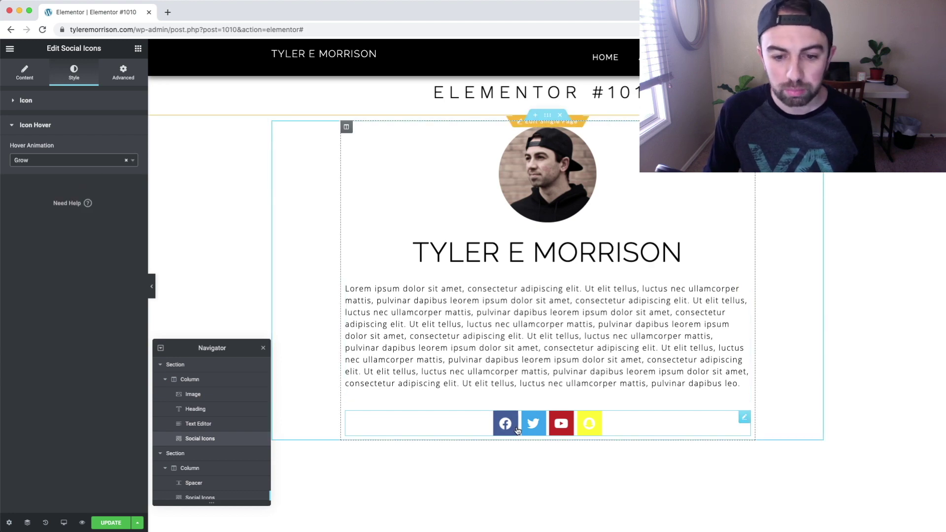
pyautogui.scroll(5, 534, 434)
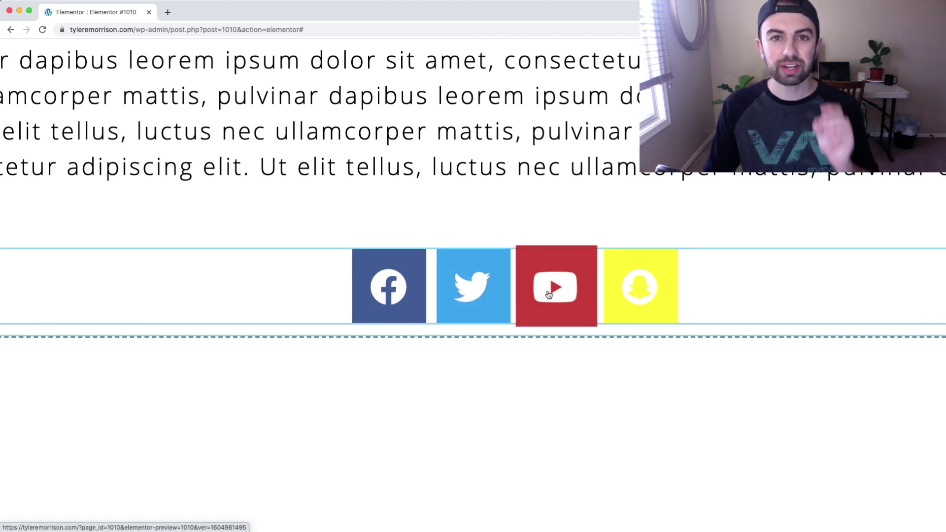
pyautogui.scroll(-5, 389, 286)
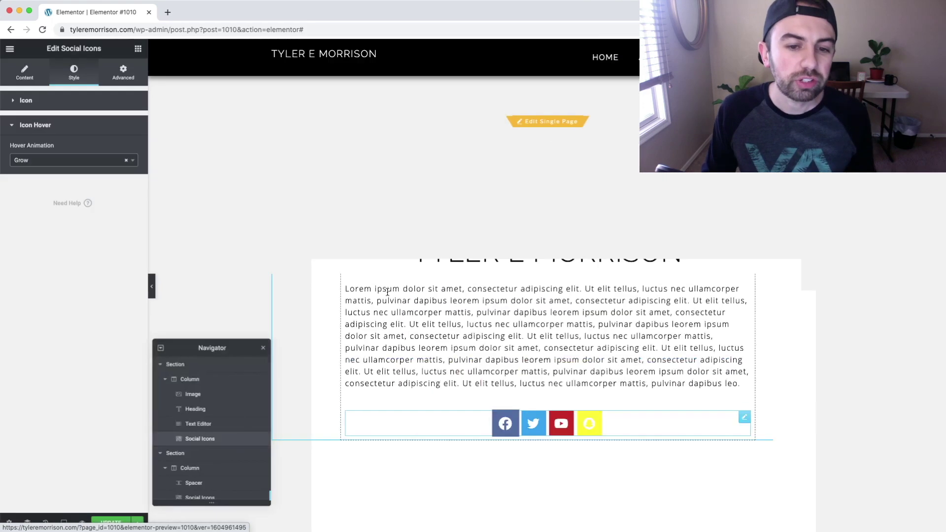
pyautogui.click(111, 163)
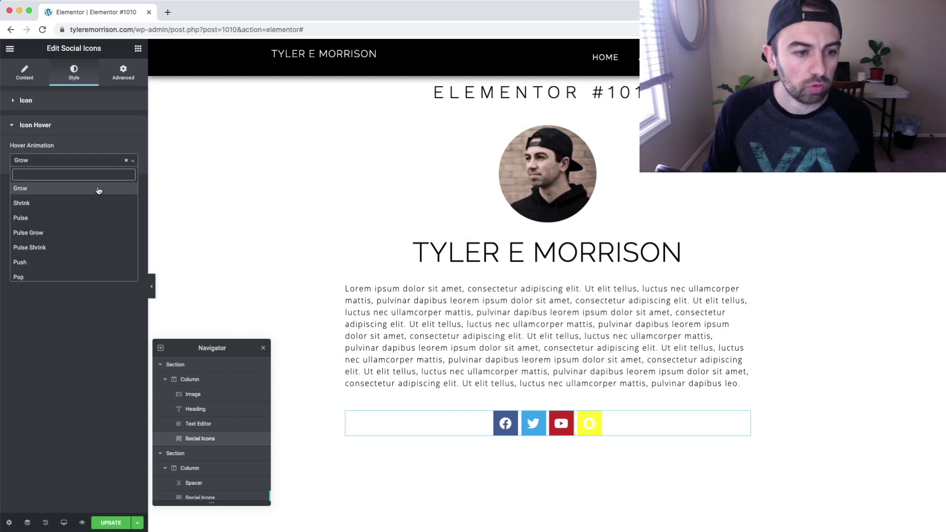
pyautogui.click(79, 248)
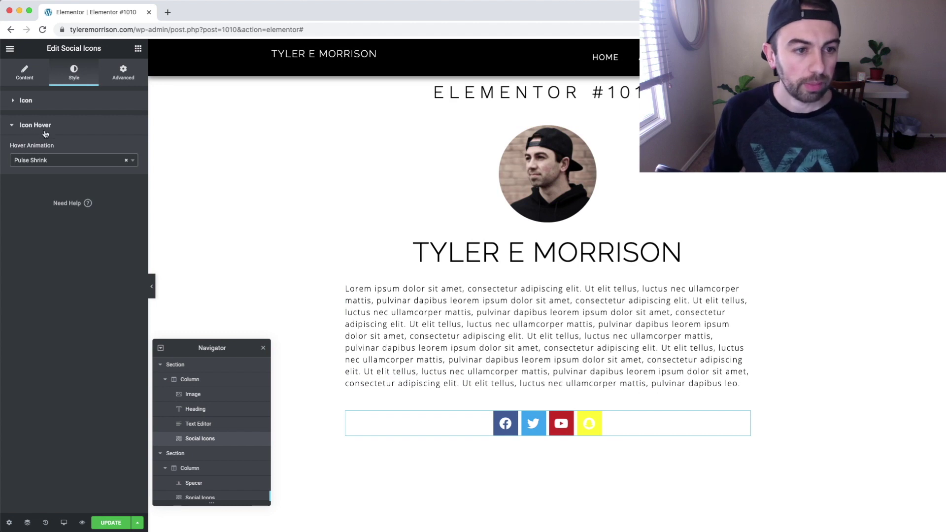
pyautogui.click(126, 162)
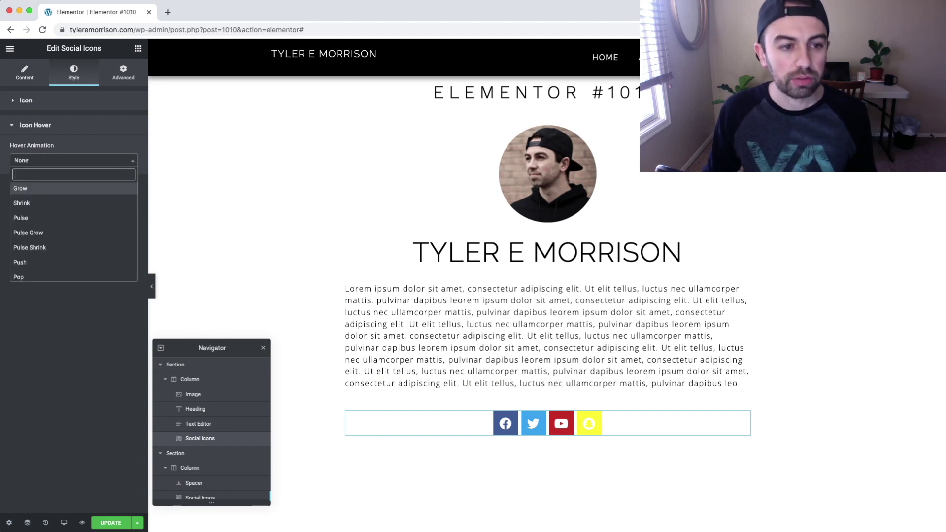
pyautogui.click(27, 126)
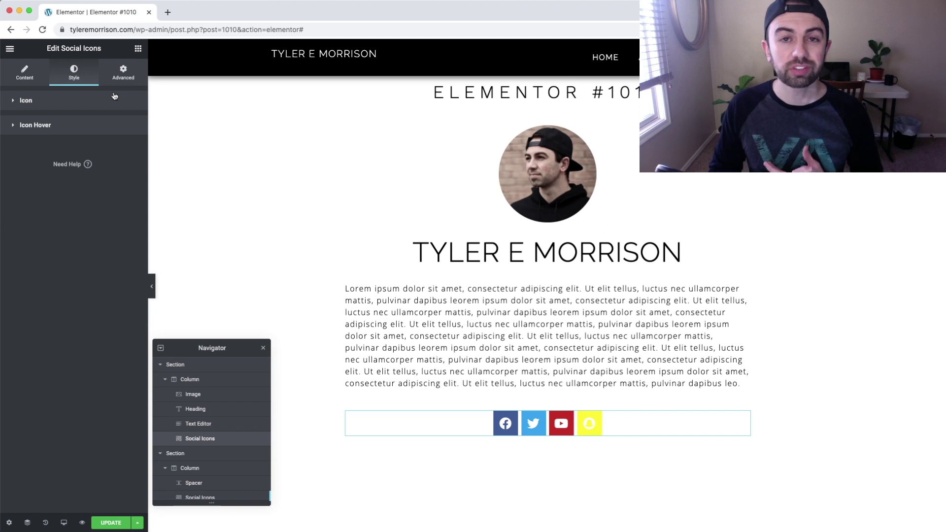
pyautogui.click(119, 78)
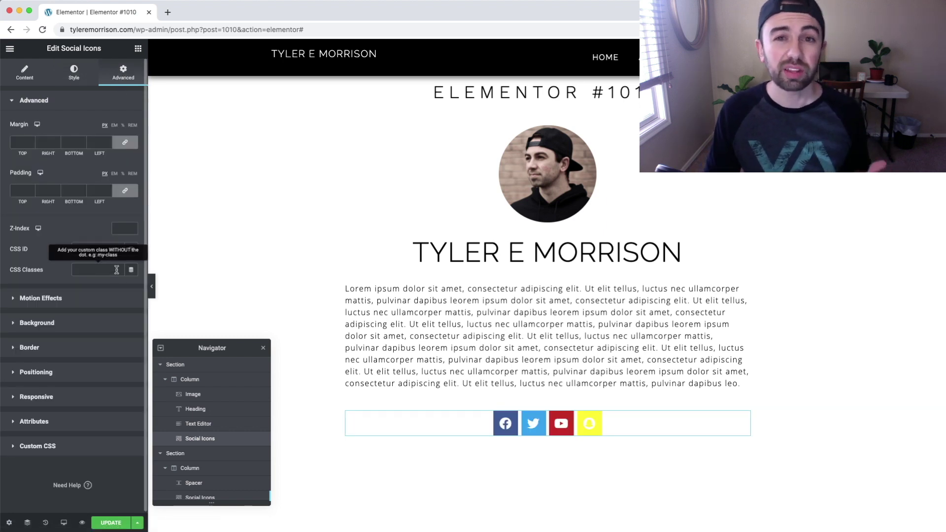
pyautogui.click(74, 72)
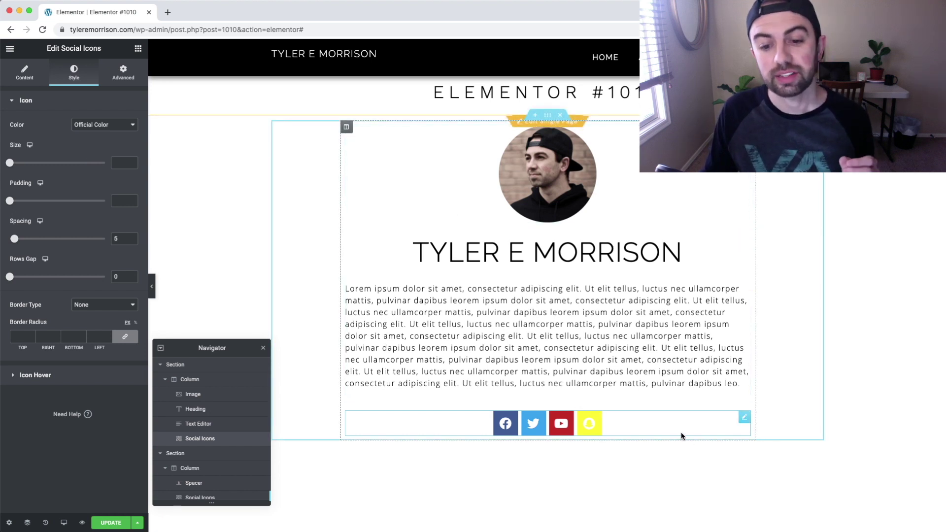
# Delete the square social icons widget and the spacer beneath it, and open the remaining gradient social icons widget for editing.
pyautogui.rightClick(744, 420)
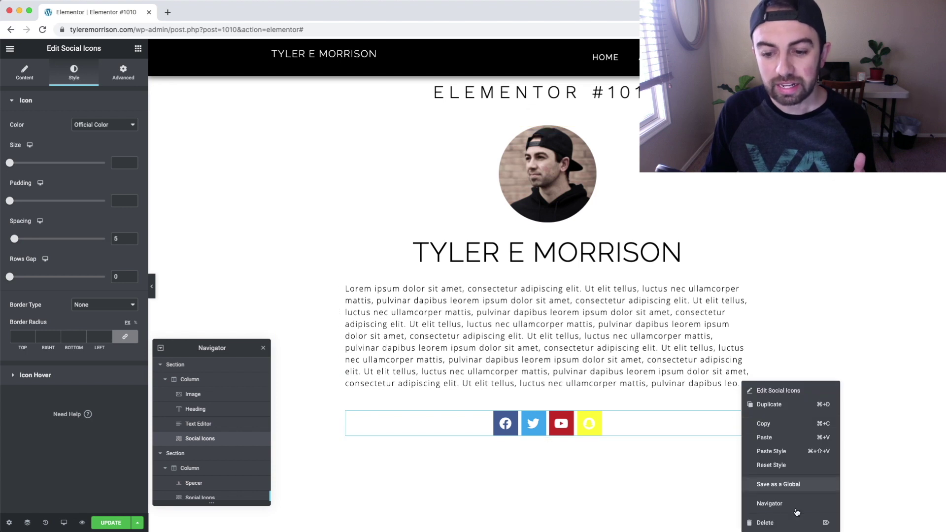
pyautogui.click(792, 524)
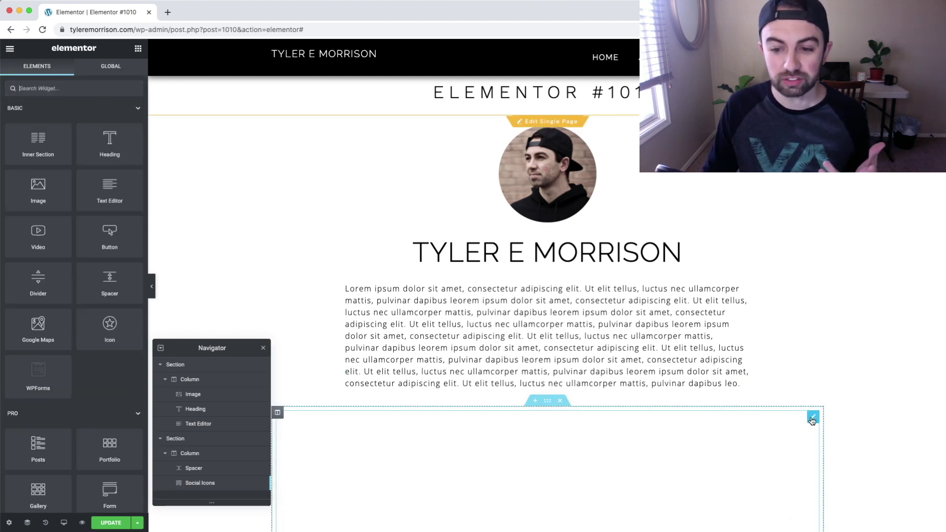
pyautogui.rightClick(812, 420)
pyautogui.click(842, 524)
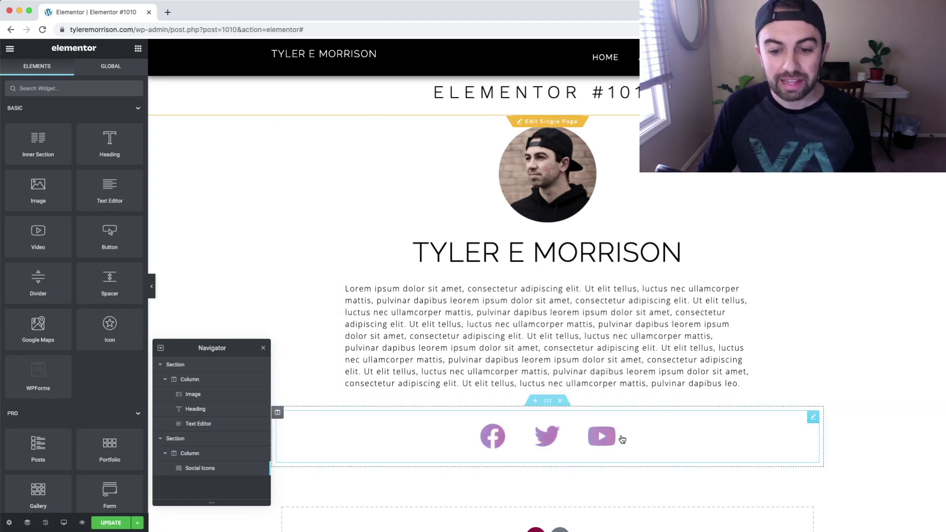
pyautogui.click(812, 420)
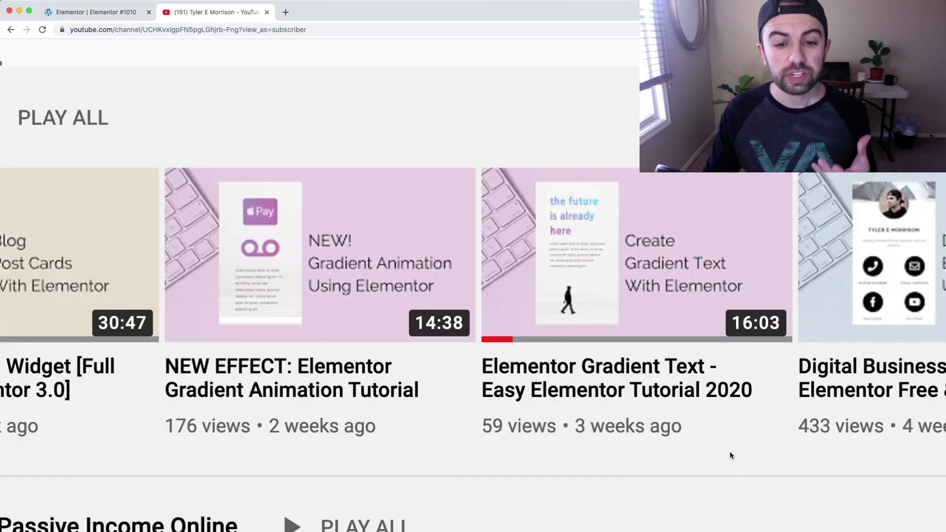
# Look over the uploaded Elementor tutorials on the YouTube channel and switch back to the Elementor editor.
pyautogui.press('super+0')
pyautogui.moveTo(476, 378)
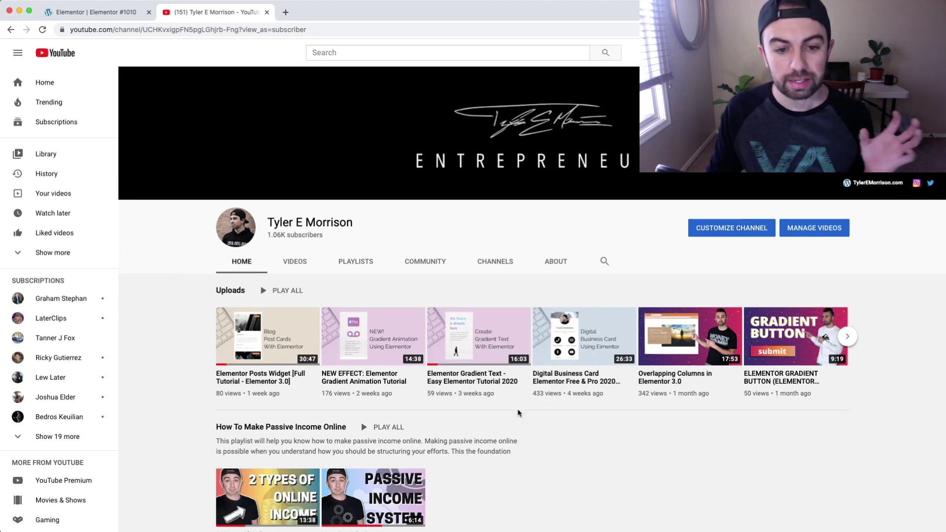
pyautogui.moveTo(370, 335)
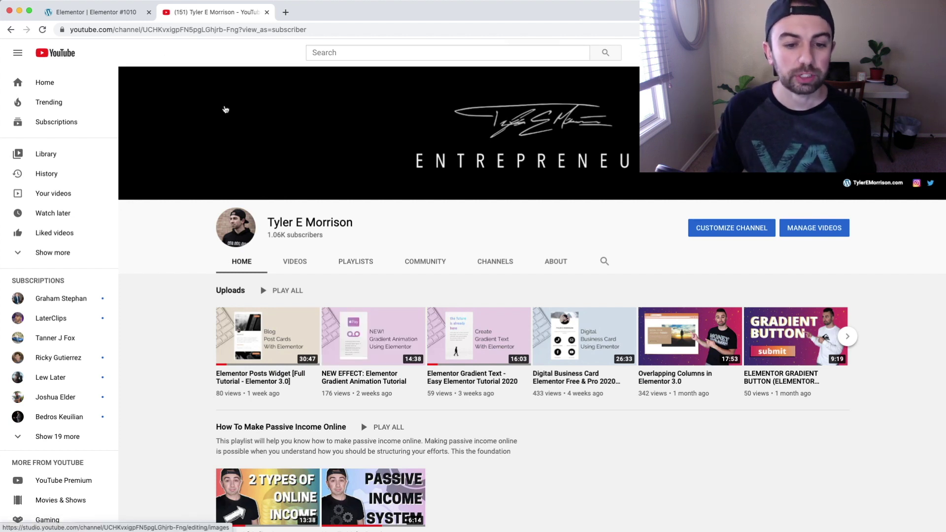
pyautogui.click(112, 17)
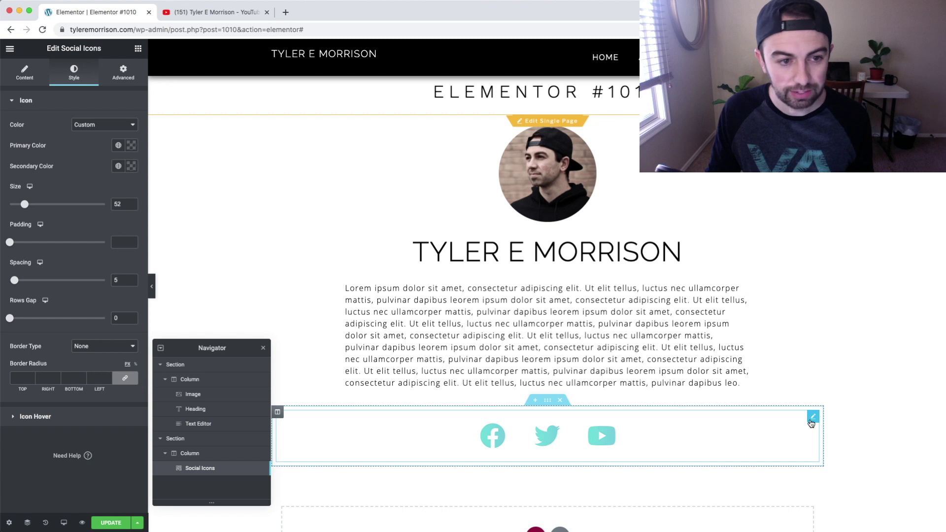
# Open the custom CSS of the gradient social icons widget and examine its gradient background and animation keyframe code.
pyautogui.click(28, 67)
pyautogui.click(144, 74)
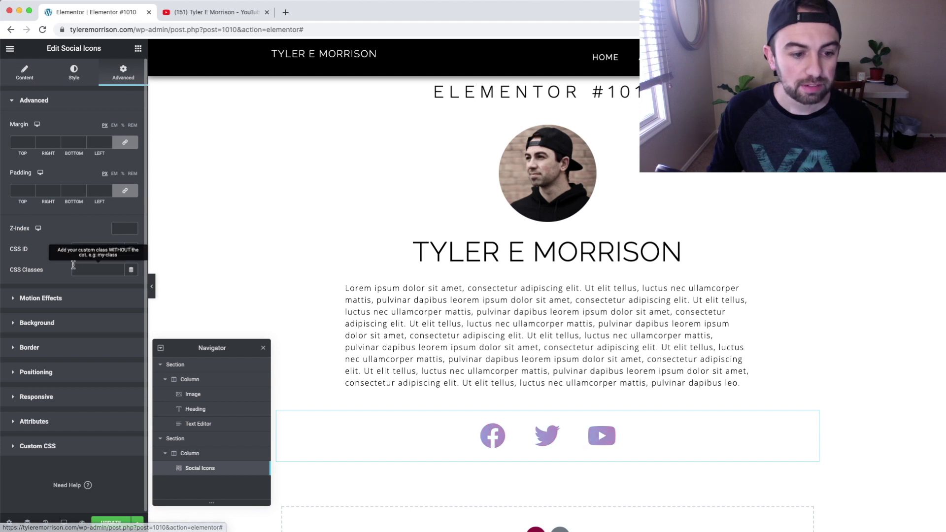
pyautogui.click(51, 447)
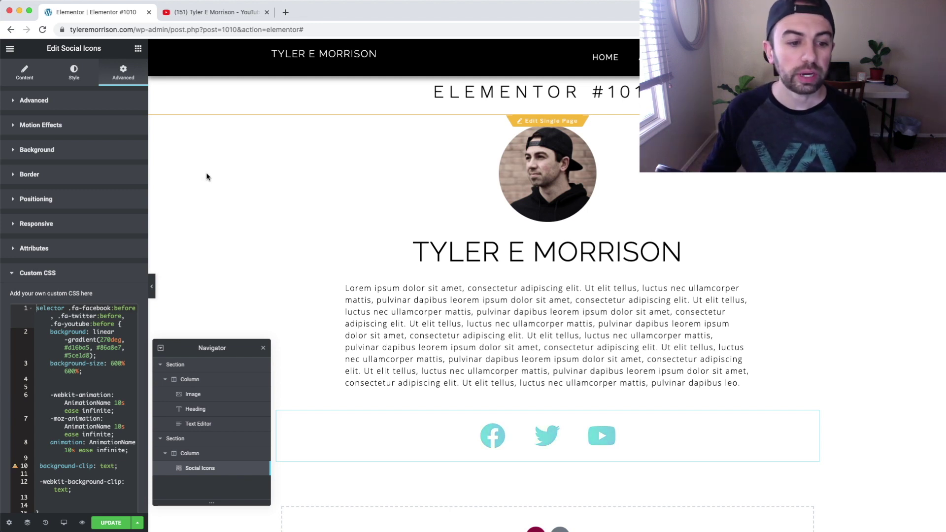
pyautogui.scroll(-2, 99, 392)
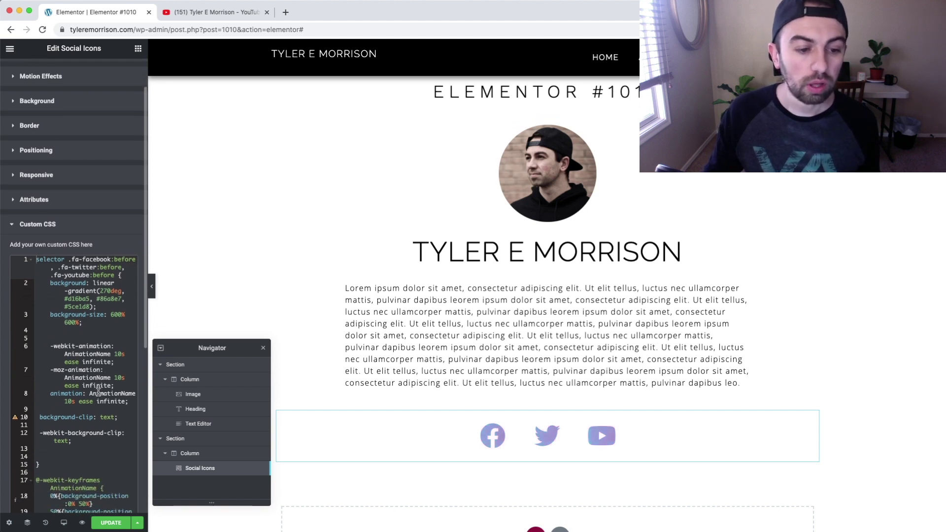
pyautogui.scroll(-7, 99, 392)
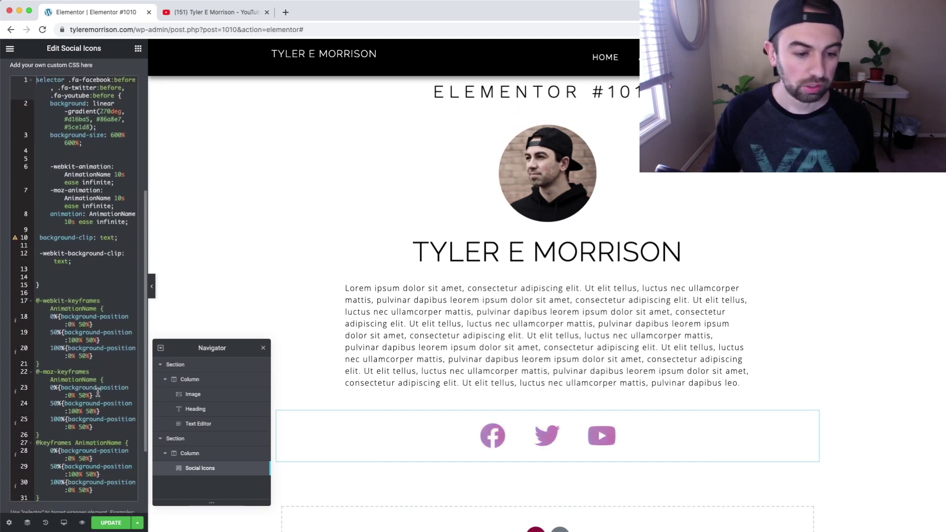
pyautogui.scroll(2, 97, 375)
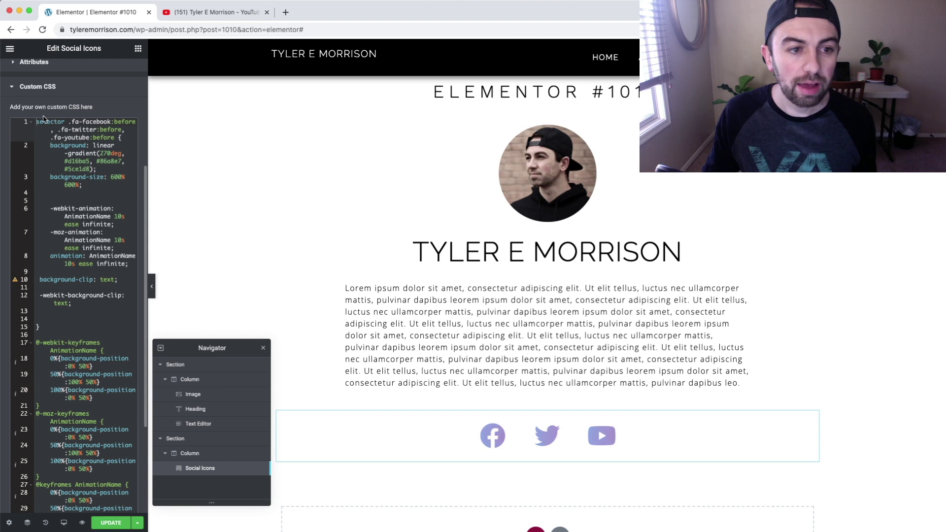
# Replace the facebook, twitter and youtube :before classes in the custom CSS selector with the prefix .fa-.
pyautogui.click(90, 121)
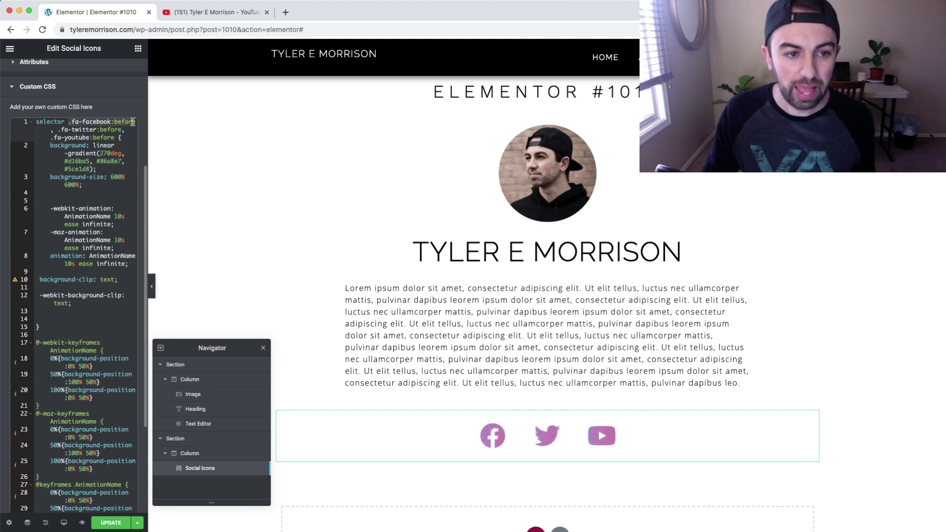
pyautogui.click(107, 138)
pyautogui.moveTo(117, 138); pyautogui.dragTo(69, 122)
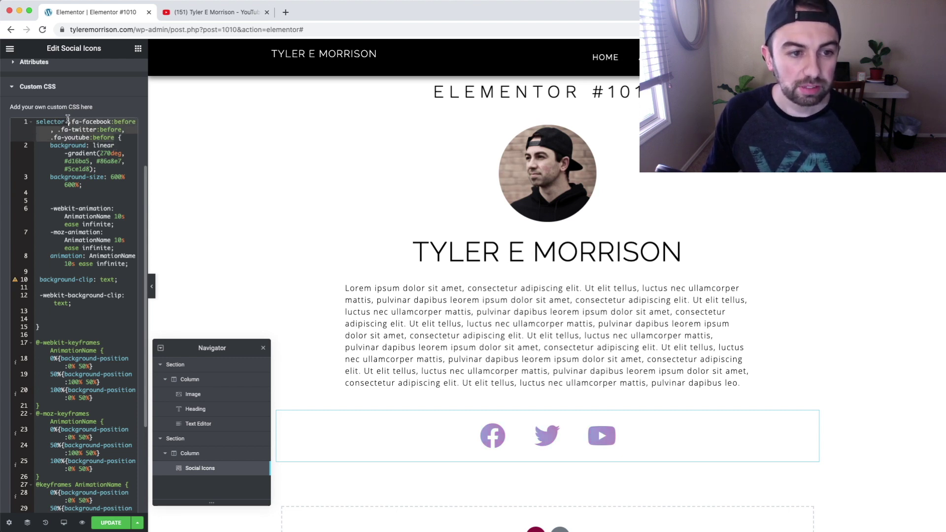
pyautogui.press('BackSpace')
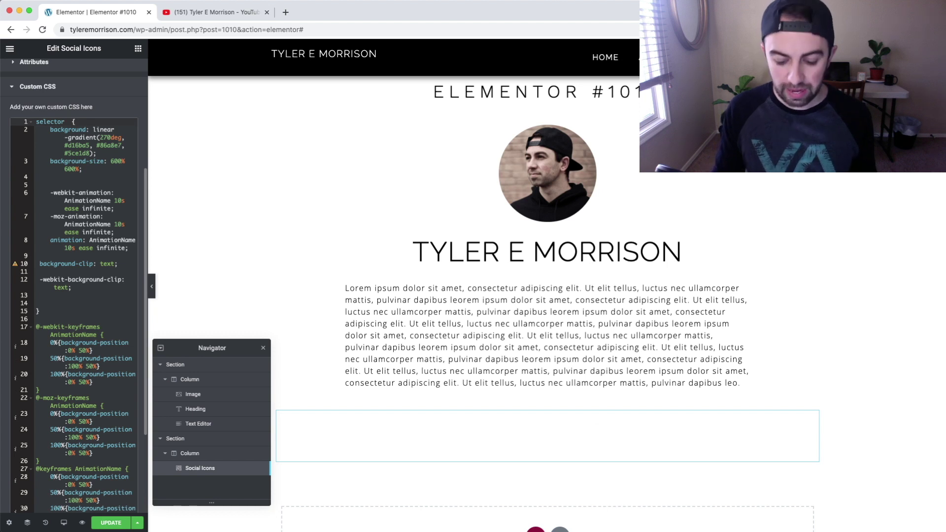
pyautogui.write('.fo')
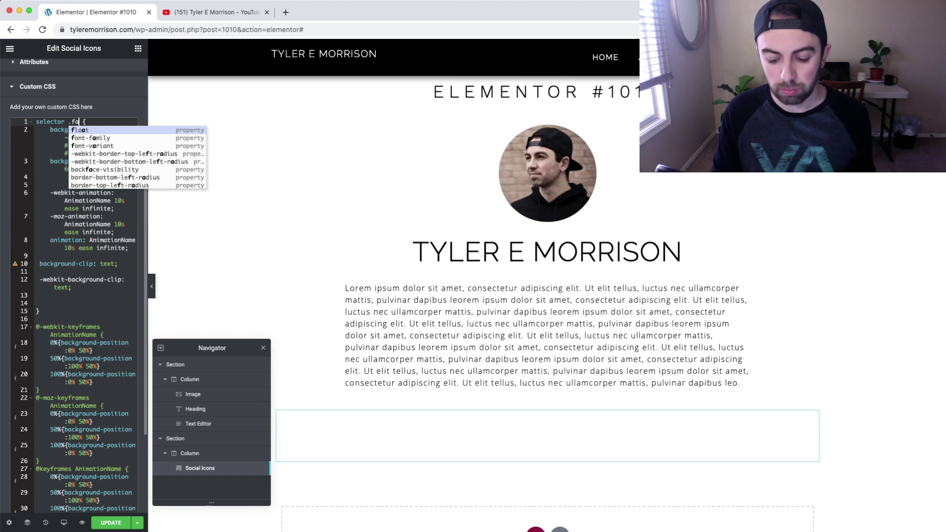
pyautogui.write('-')
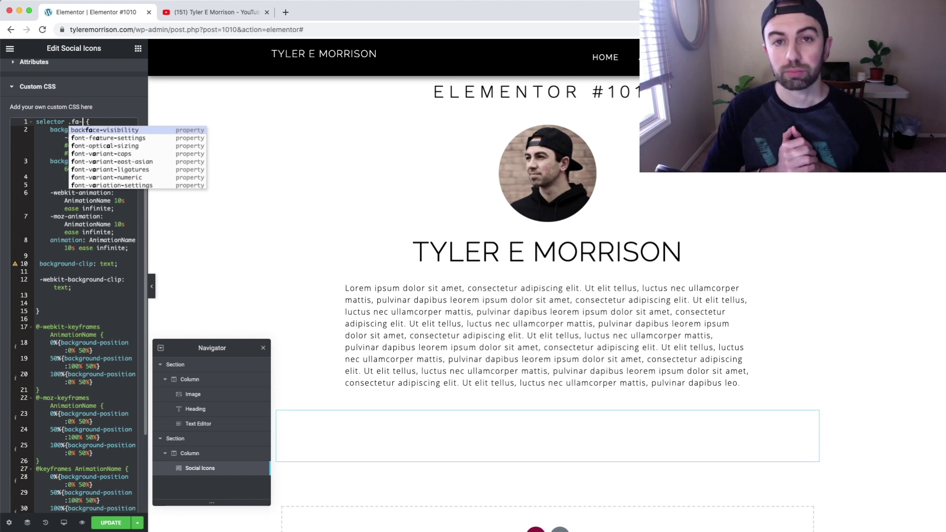
# Try apple-cc as the icon name behind the .fa- prefix in the selector and erase it again.
pyautogui.write('appl')
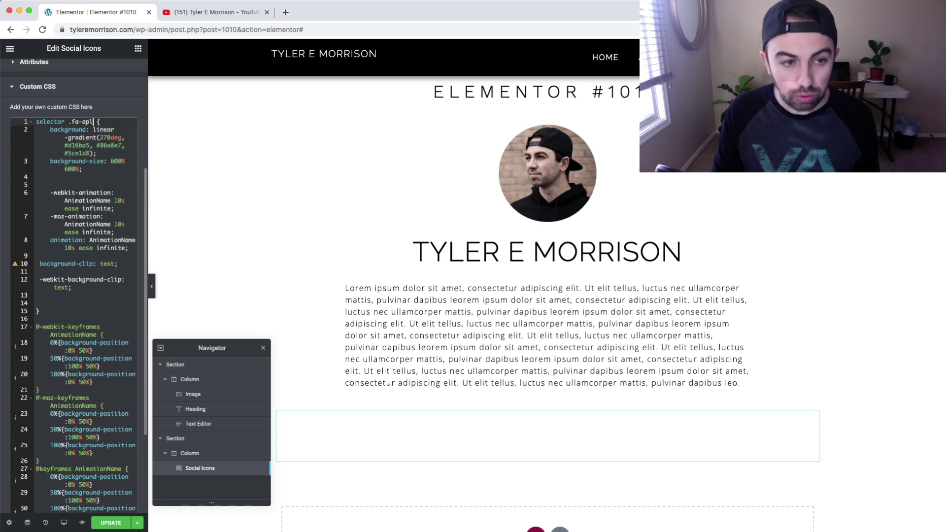
pyautogui.write('e-cc')
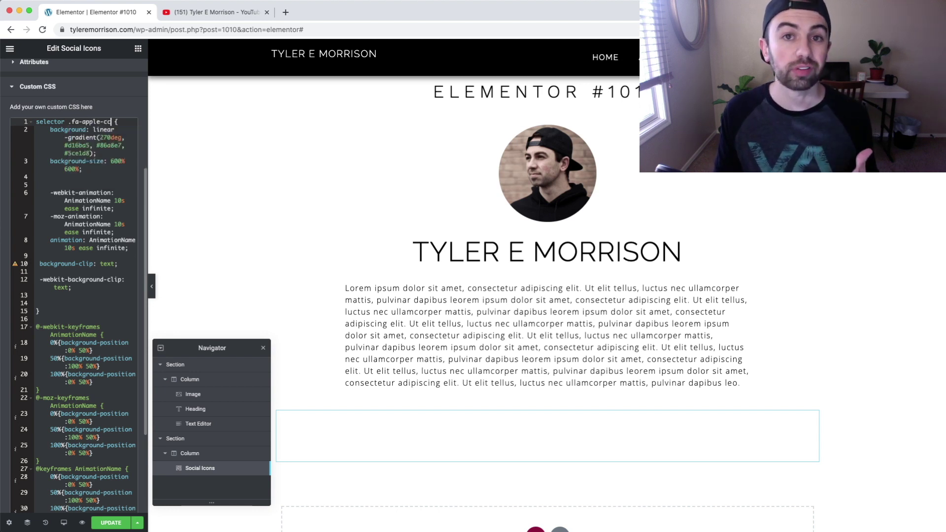
pyautogui.press('BackSpace')
pyautogui.press('BackSpace')
pyautogui.press('BackSpace')
pyautogui.press('BackSpace')
pyautogui.press('BackSpace')
pyautogui.press('BackSpace')
pyautogui.press('BackSpace')
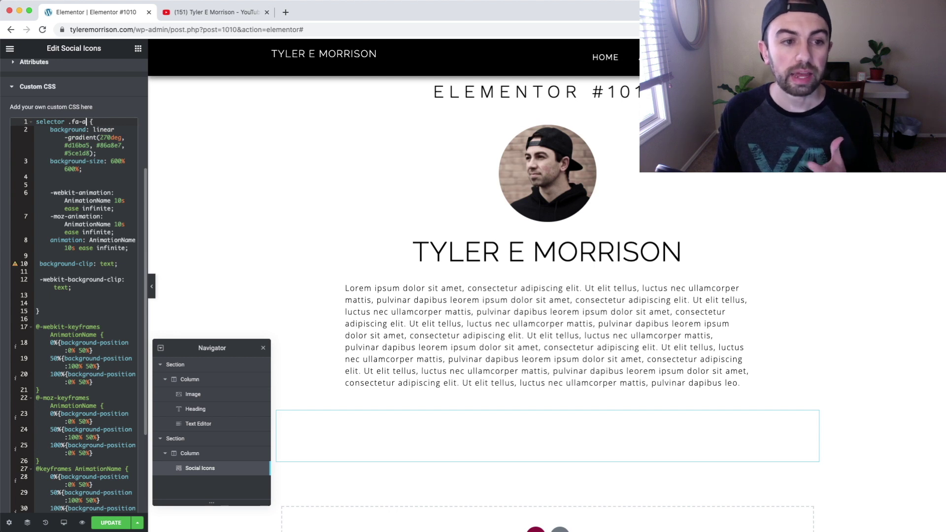
pyautogui.press('BackSpace')
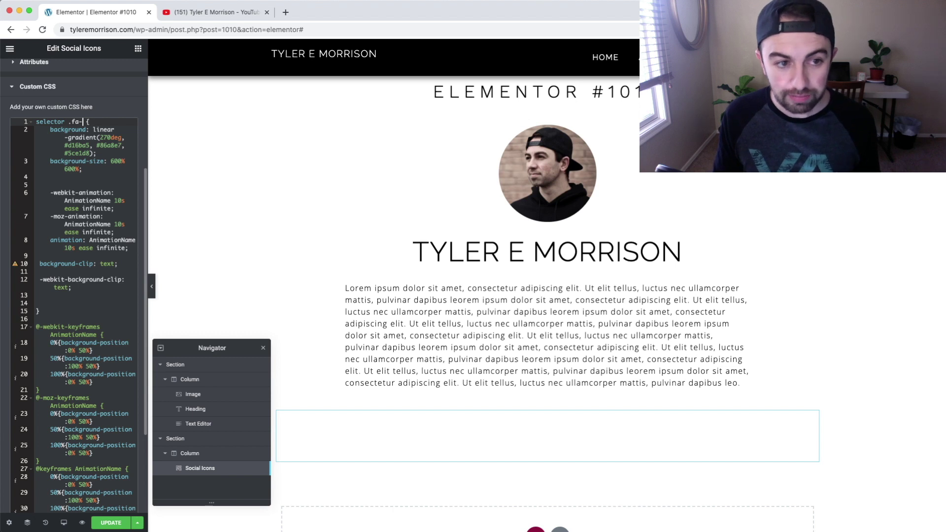
# Complete the custom CSS selector class as .fa-facebook:before so the gradient targets the Facebook icon.
pyautogui.write('facebook')
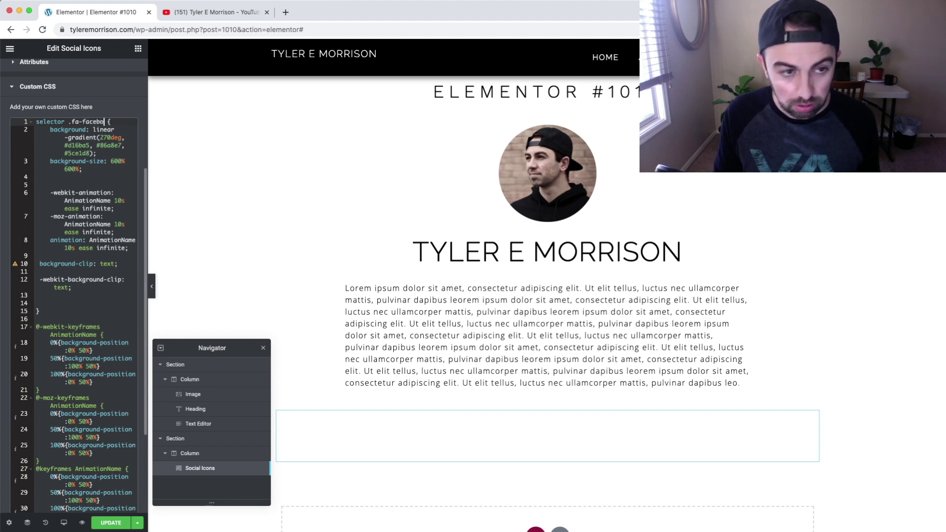
pyautogui.write(':')
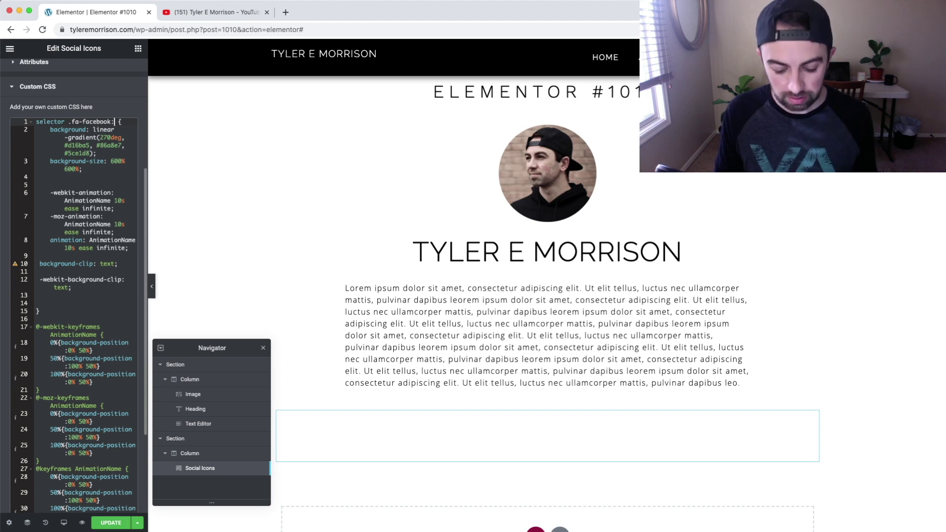
pyautogui.write('before')
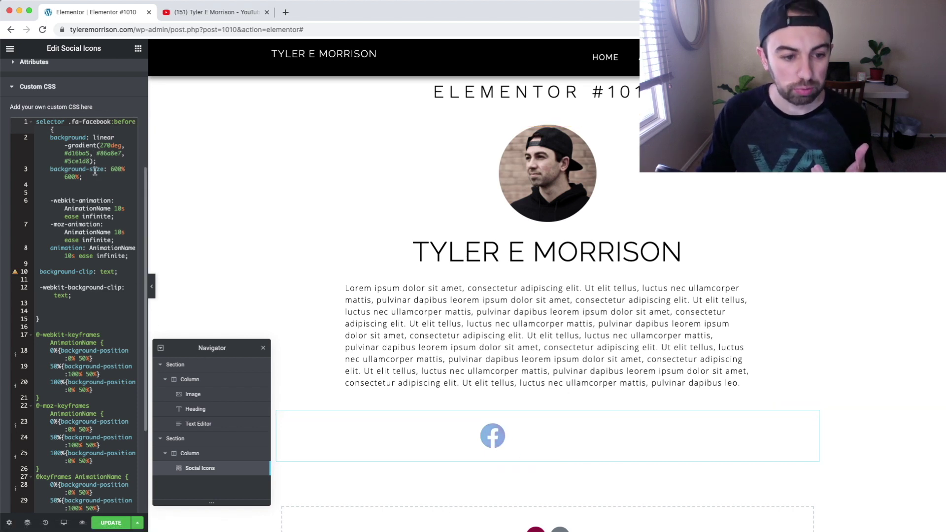
pyautogui.scroll(-3, 77, 432)
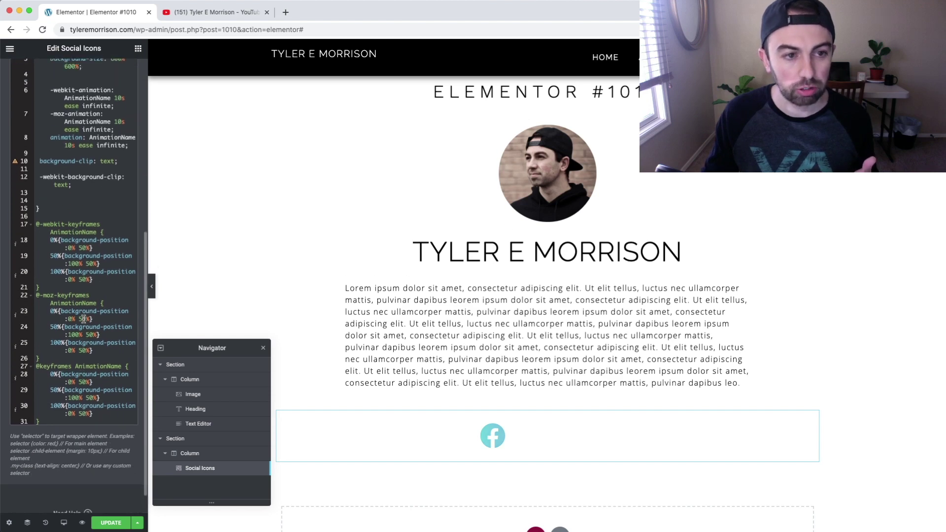
pyautogui.scroll(10, 81, 305)
pyautogui.scroll(-1, 113, 308)
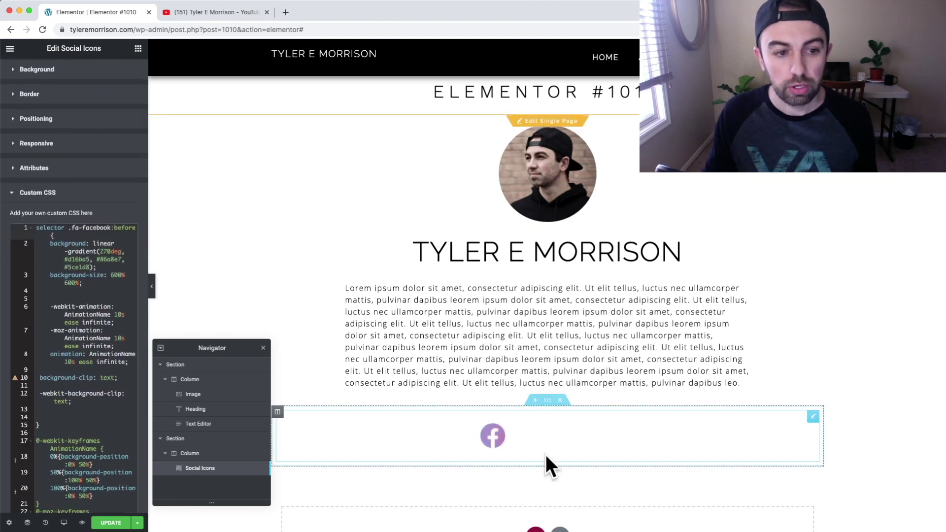
# Add .fa-twitter:before to the custom CSS selector after the Facebook class, separated by a comma.
pyautogui.click(133, 228)
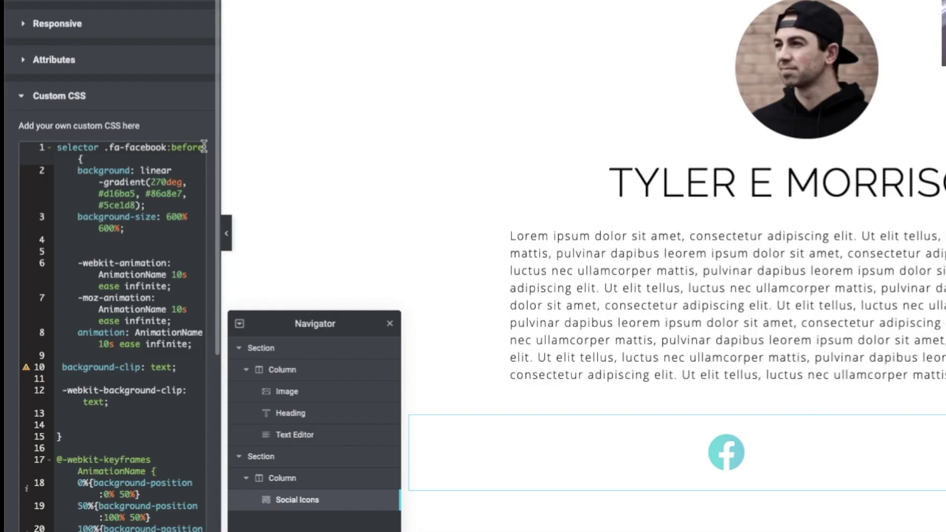
pyautogui.click(203, 147)
pyautogui.write(',')
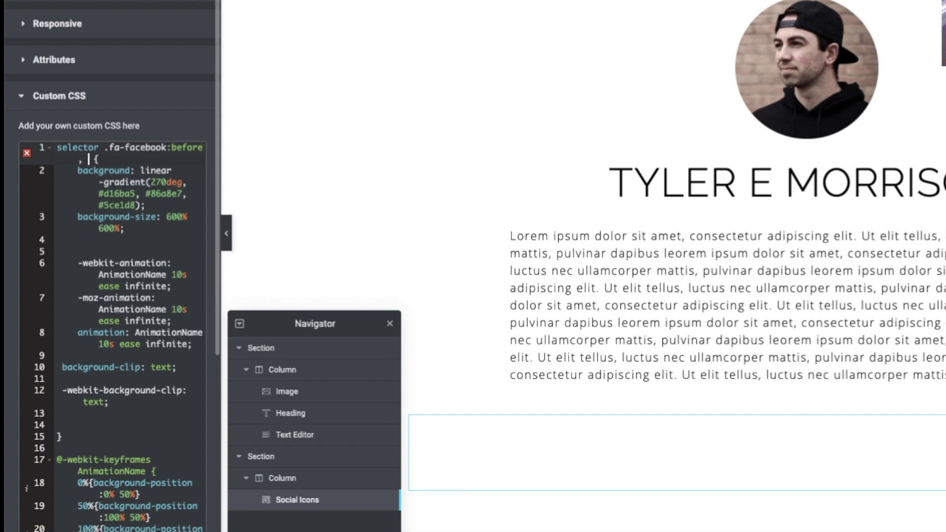
pyautogui.write(' .fa ')
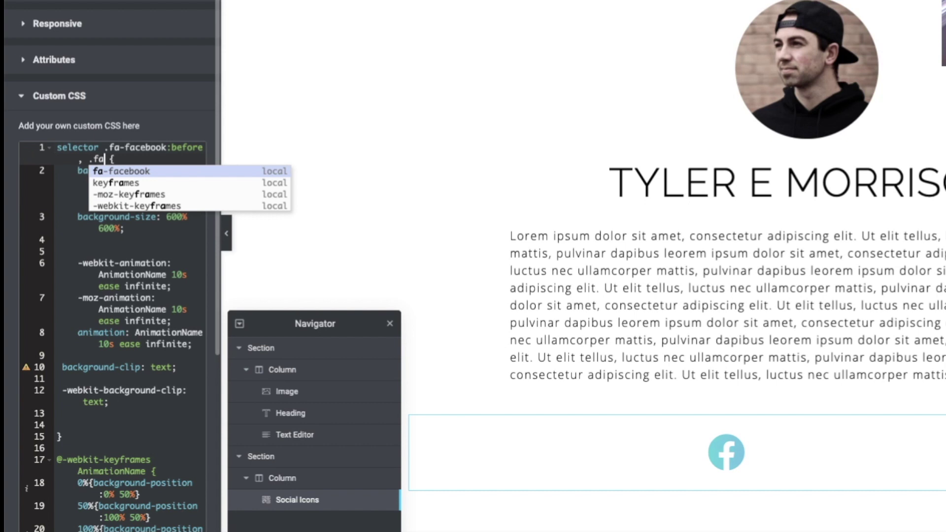
pyautogui.write('-')
pyautogui.press('Escape')
pyautogui.write('twitter')
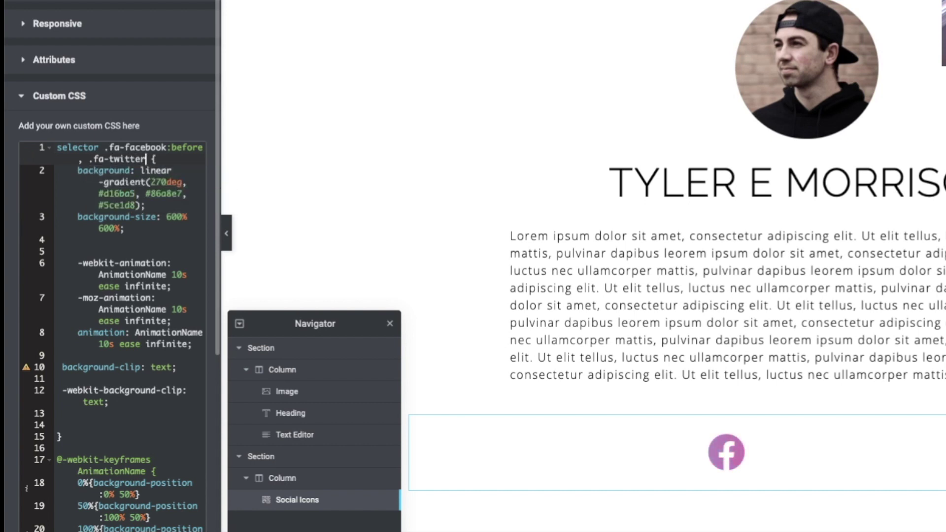
pyautogui.write(':before')
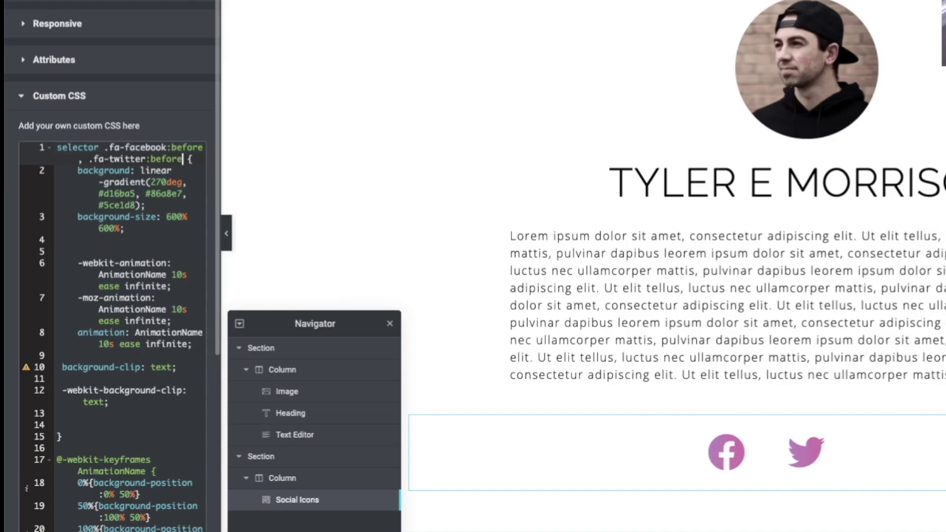
# Add .fa-youtube:before as the third comma-separated class in the custom CSS selector.
pyautogui.write(', ')
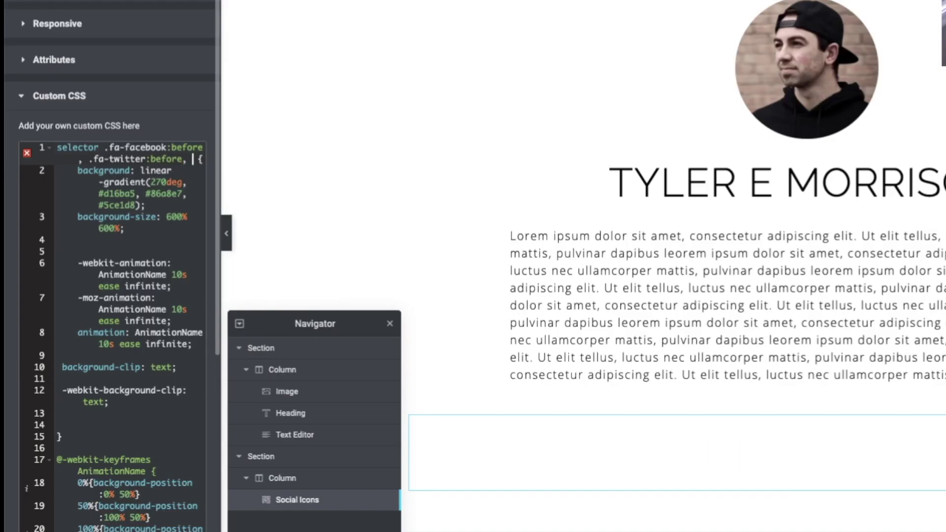
pyautogui.write('.fa-youtube ')
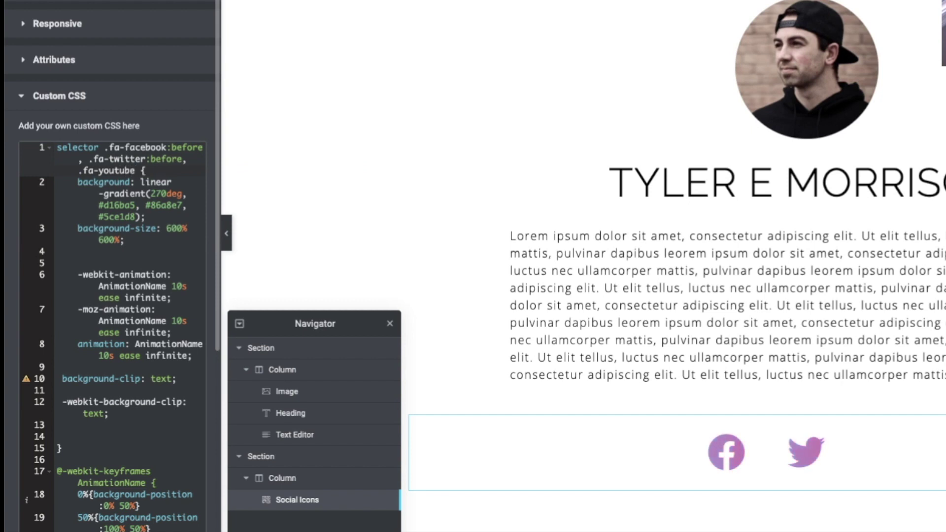
pyautogui.write(':before')
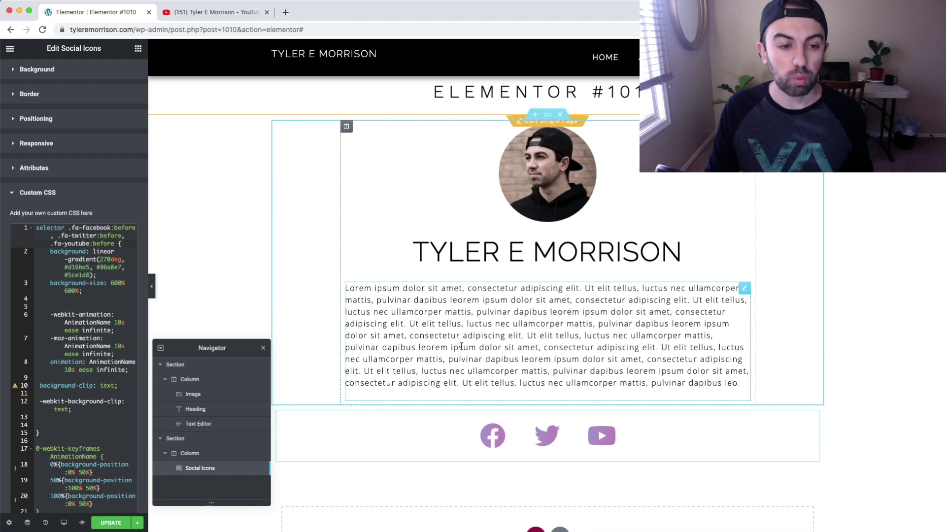
pyautogui.scroll(-2, 207, 291)
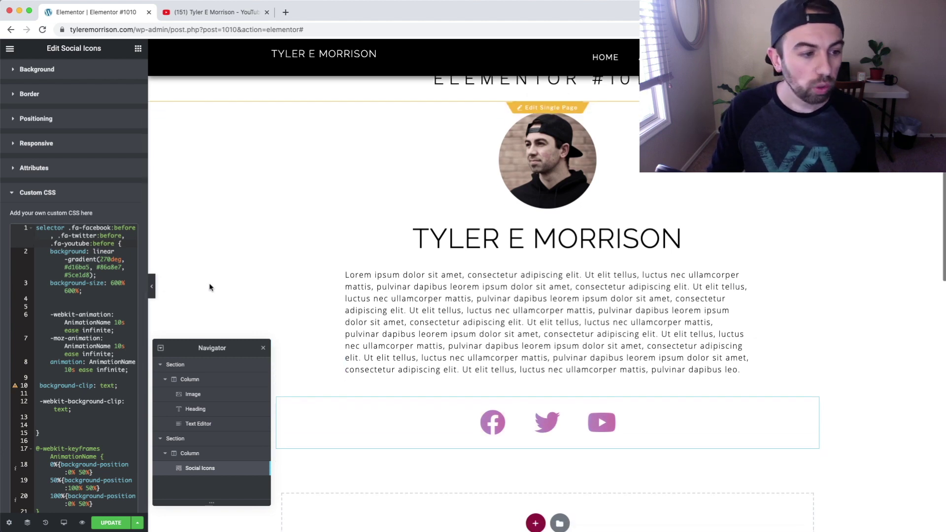
pyautogui.scroll(-5, 119, 296)
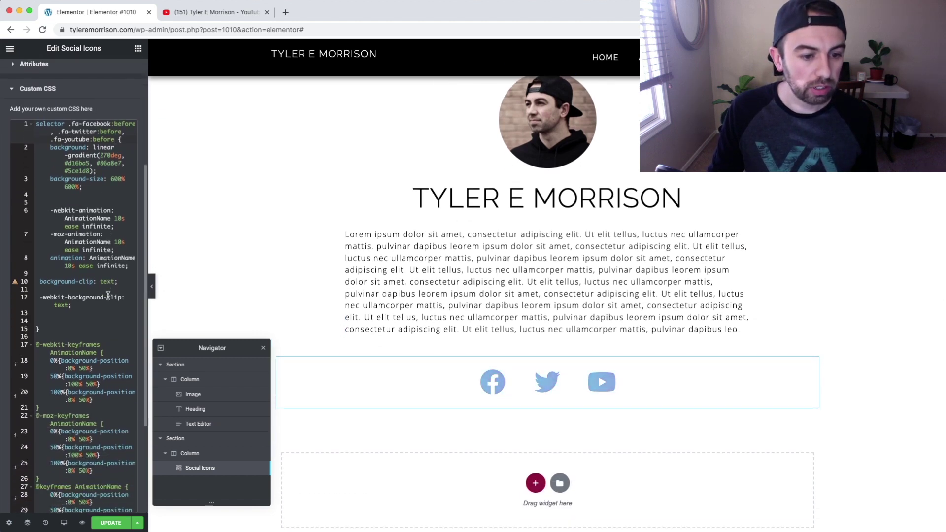
pyautogui.scroll(-1, 109, 295)
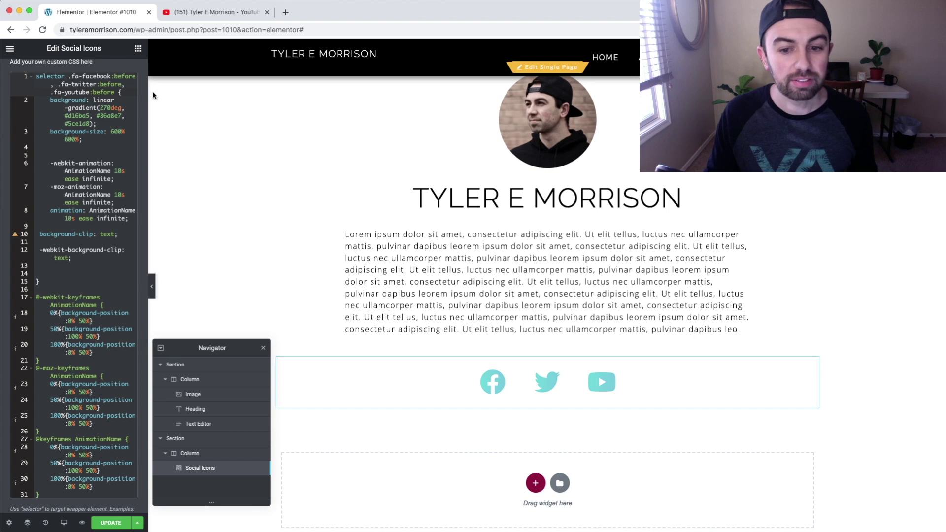
# Try snapchat in place of facebook as the icon name in the selector's first class.
pyautogui.click(104, 76)
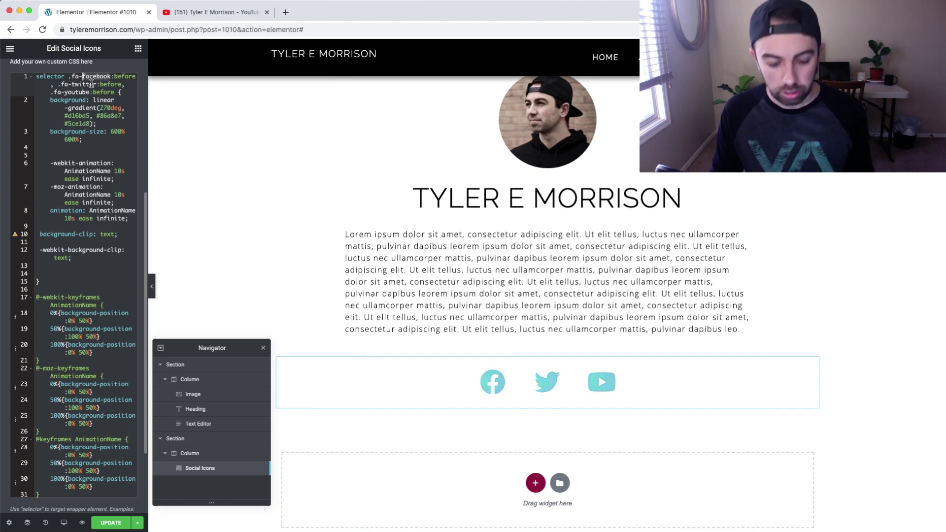
pyautogui.doubleClick(92, 78)
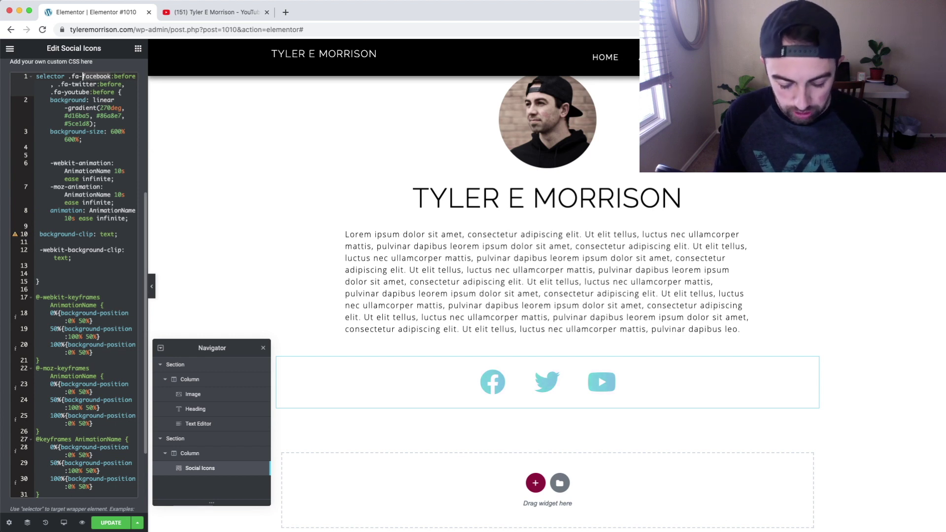
pyautogui.write('snapchat')
pyautogui.scroll(3, 113, 79)
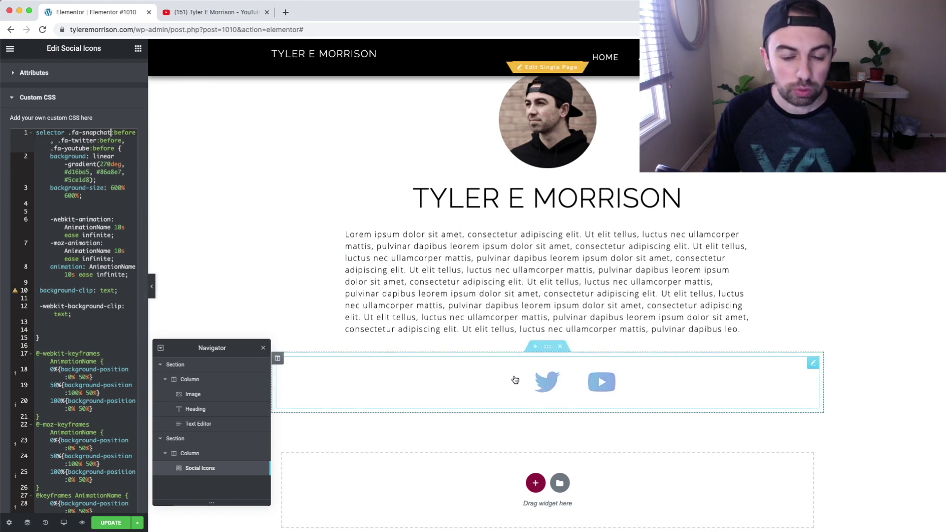
# Change the icon name in the selector's first class back to facebook.
pyautogui.click(97, 133)
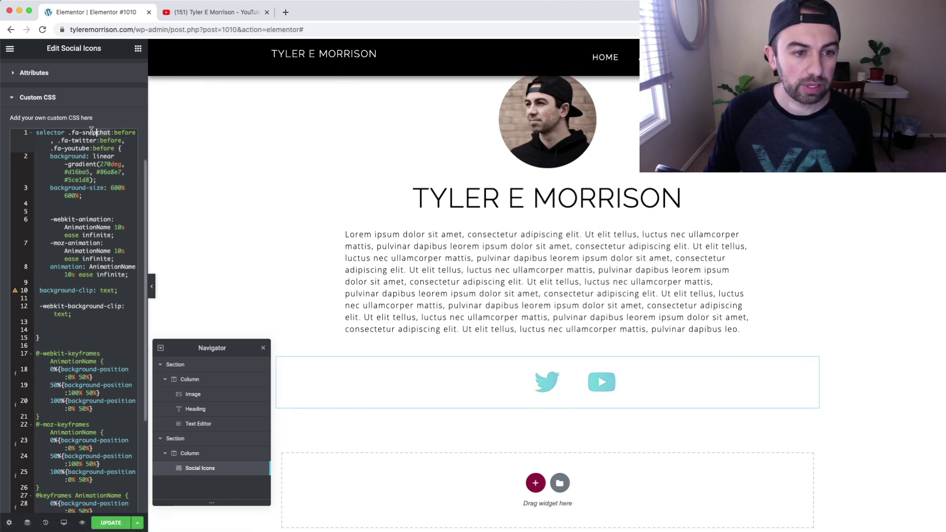
pyautogui.hotkey('alt', 'Delete')
pyautogui.write('face')
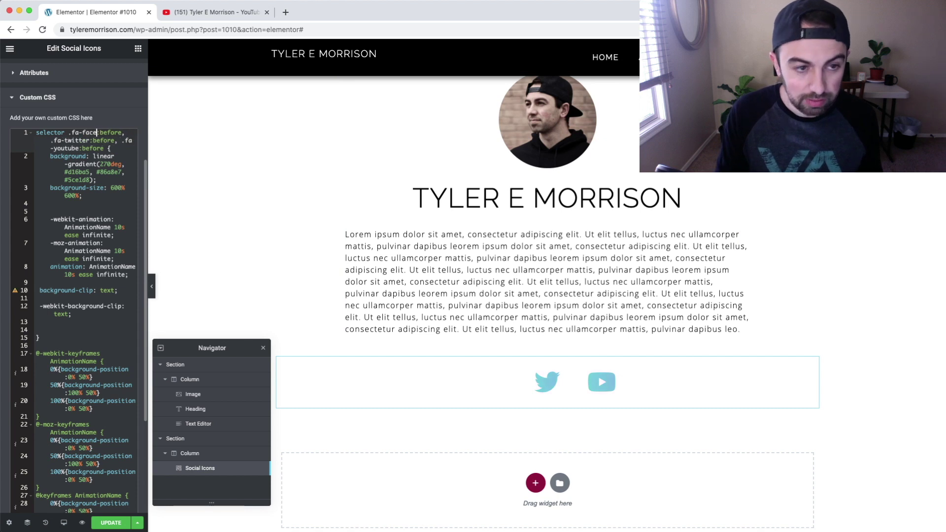
pyautogui.write('book')
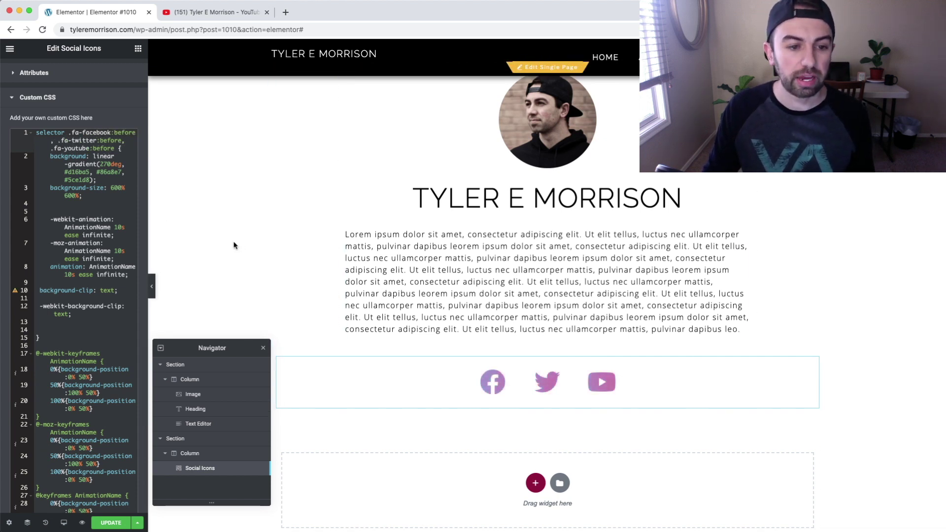
# Try Official Color as the icon color style of the social icons and switch it back to Custom.
pyautogui.scroll(4, 127, 205)
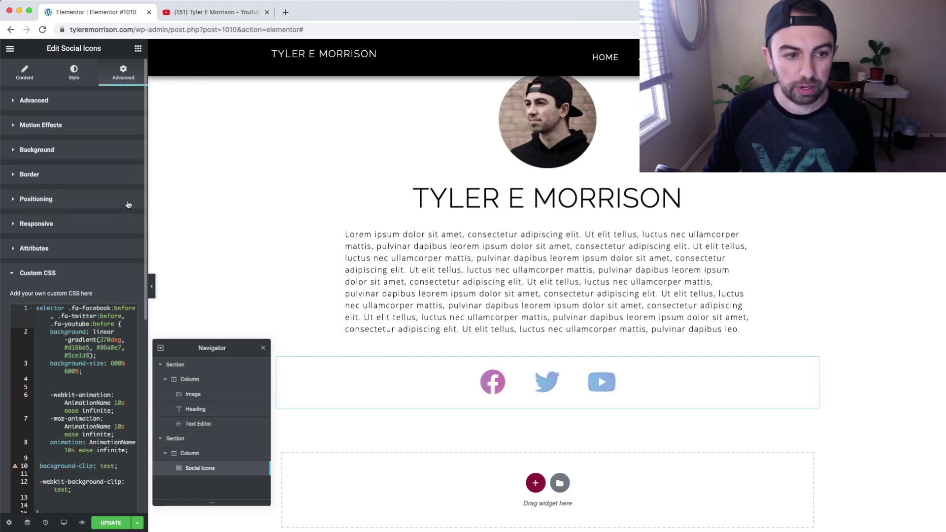
pyautogui.click(73, 71)
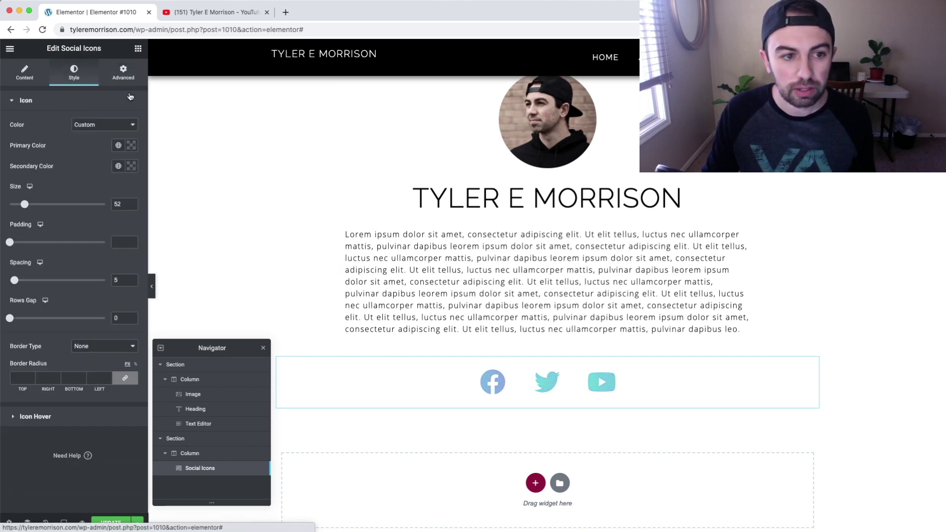
pyautogui.click(102, 126)
pyautogui.click(105, 118)
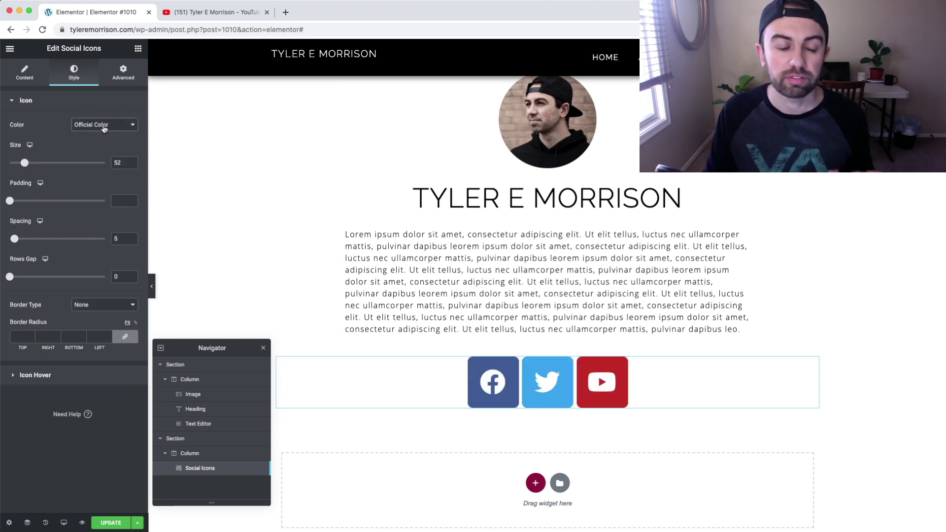
pyautogui.click(104, 128)
pyautogui.click(102, 135)
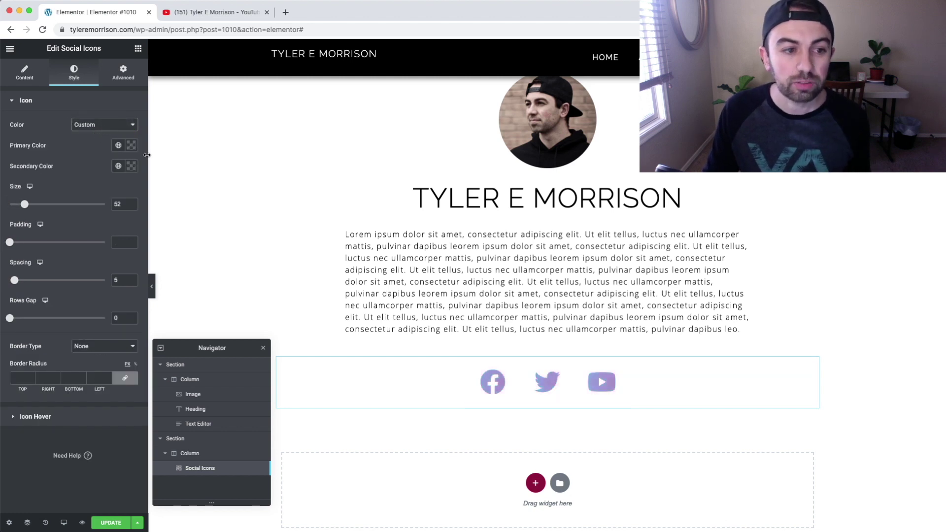
# Try opaque black and a muted red as the icons' primary color, ending with the fully transparent #7D4B4B00.
pyautogui.click(131, 146)
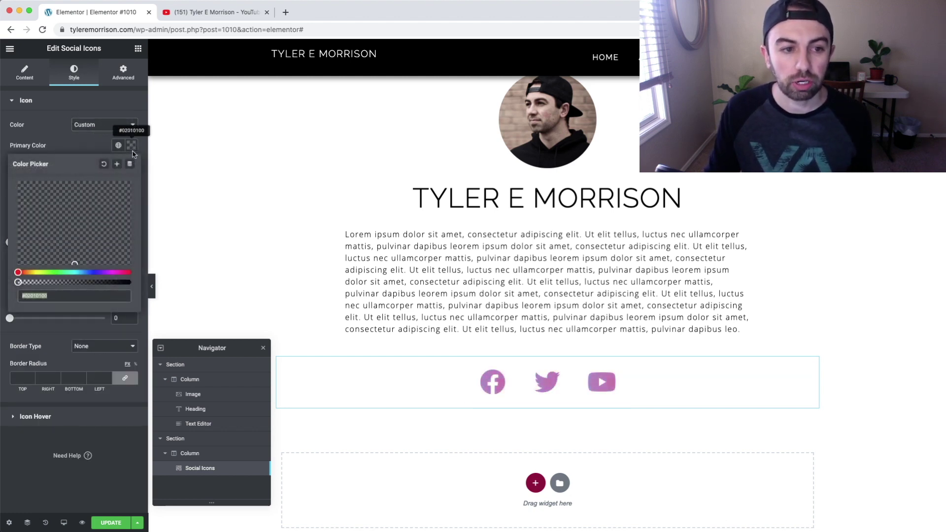
pyautogui.moveTo(18, 283); pyautogui.dragTo(138, 285)
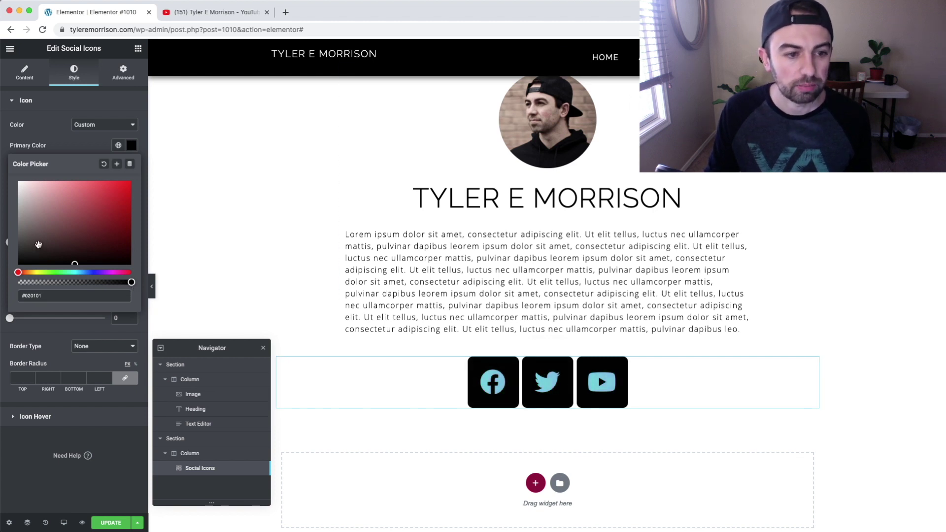
pyautogui.moveTo(87, 249); pyautogui.dragTo(63, 225)
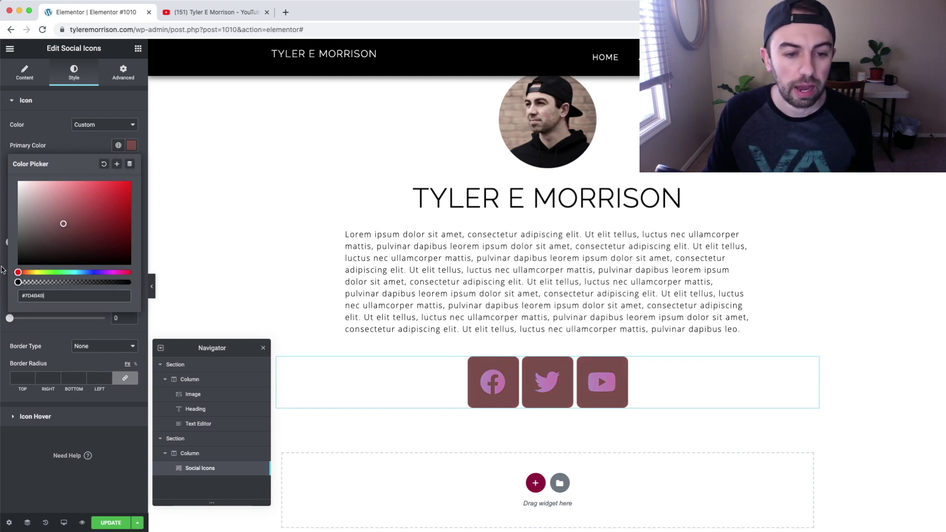
pyautogui.moveTo(131, 283); pyautogui.dragTo(17, 282)
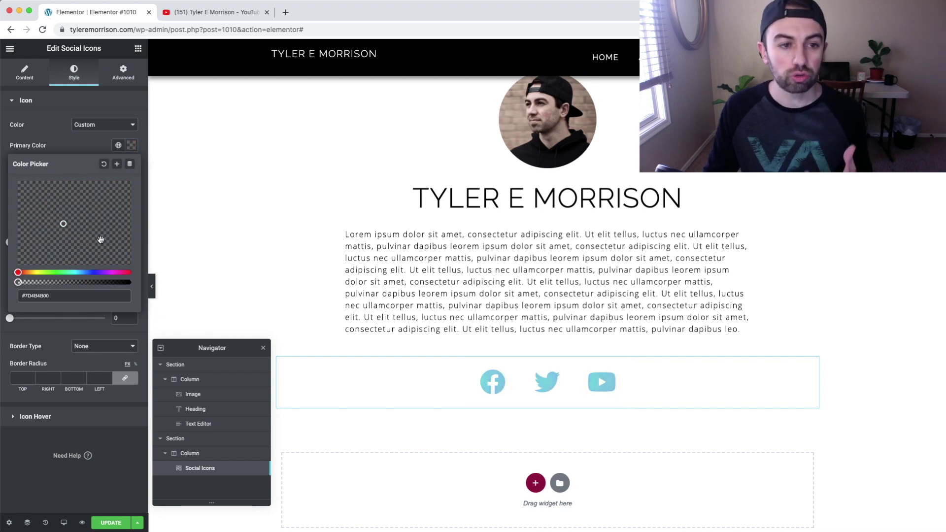
pyautogui.click(84, 147)
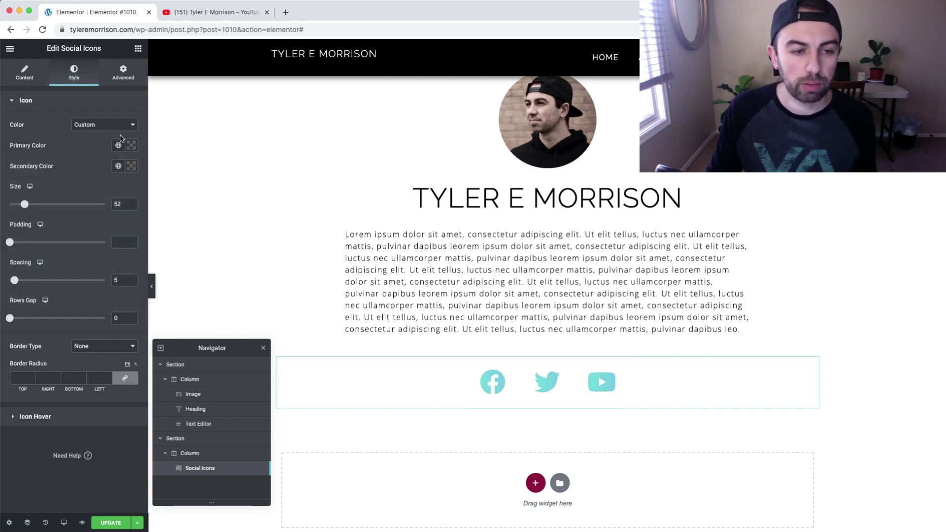
# Try the opaque #020101 as the icons' secondary color and return it to the fully transparent #02010100.
pyautogui.click(117, 167)
pyautogui.click(131, 166)
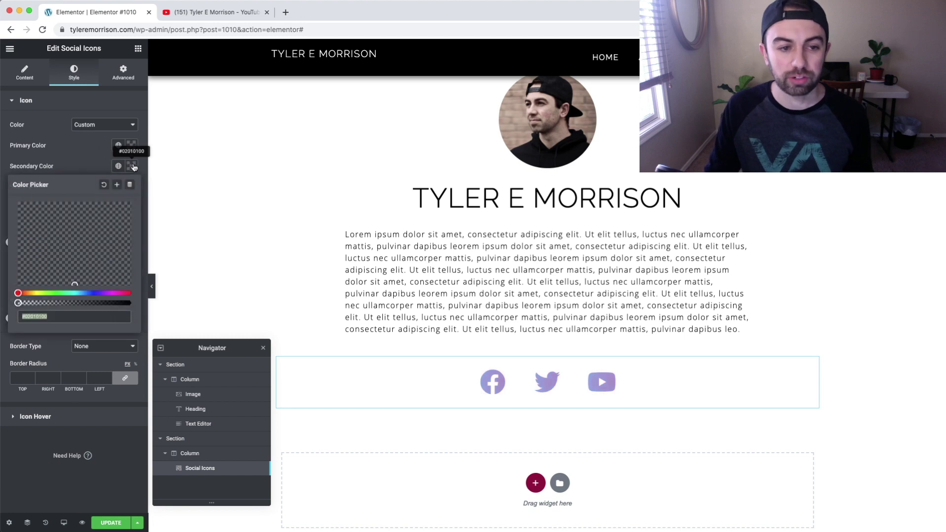
pyautogui.moveTo(23, 304); pyautogui.dragTo(138, 307)
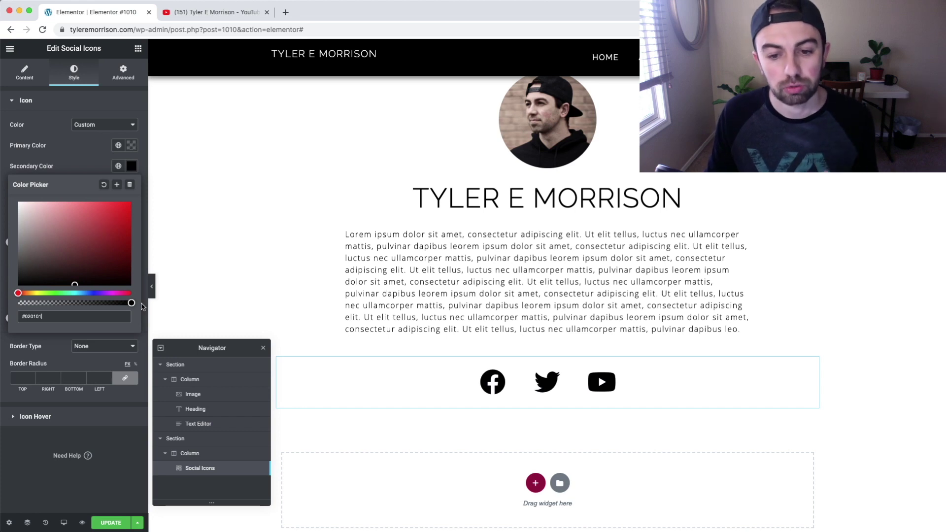
pyautogui.moveTo(131, 303); pyautogui.dragTo(10, 301)
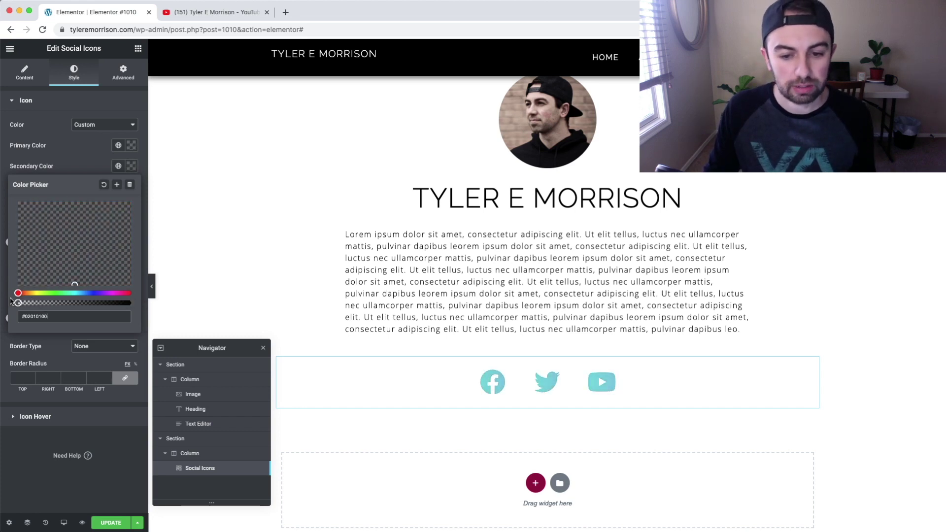
pyautogui.click(99, 165)
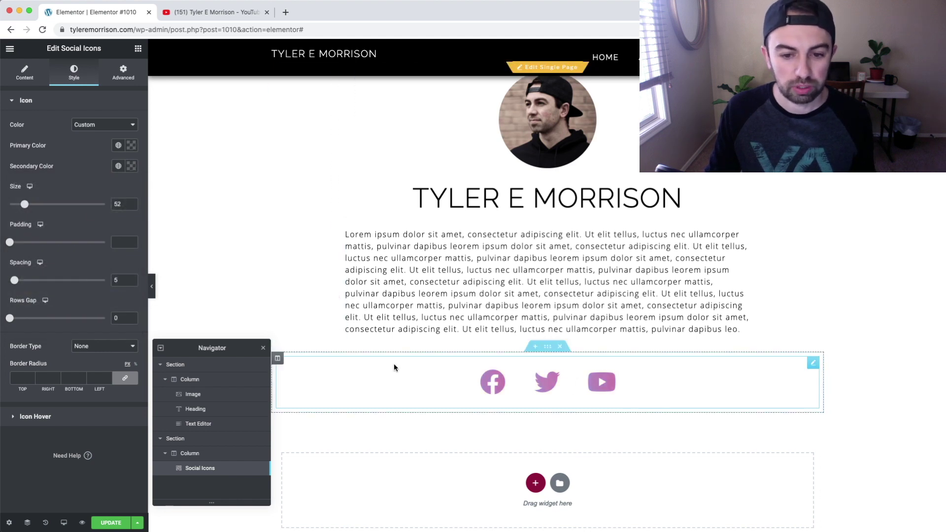
# Add a fourth item to the social icons widget and set its icon to Tumblr from the icon library.
pyautogui.click(25, 72)
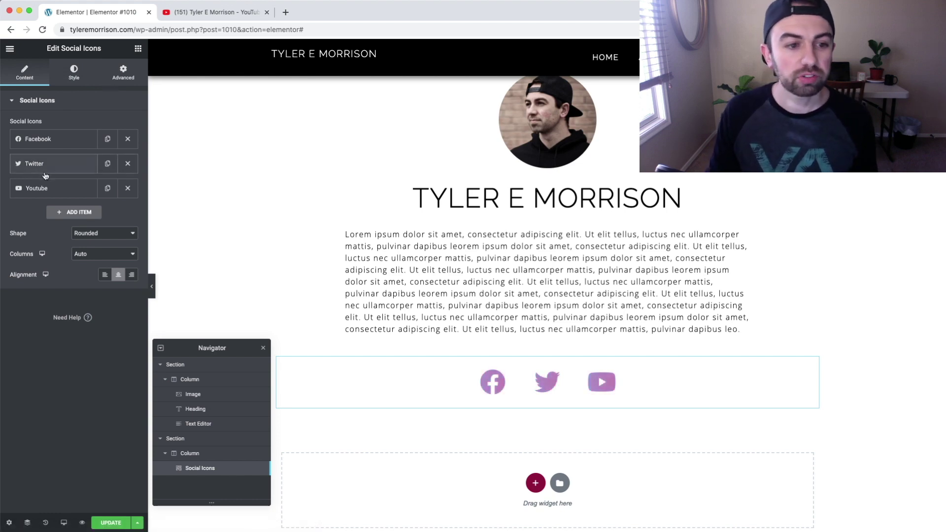
pyautogui.click(74, 212)
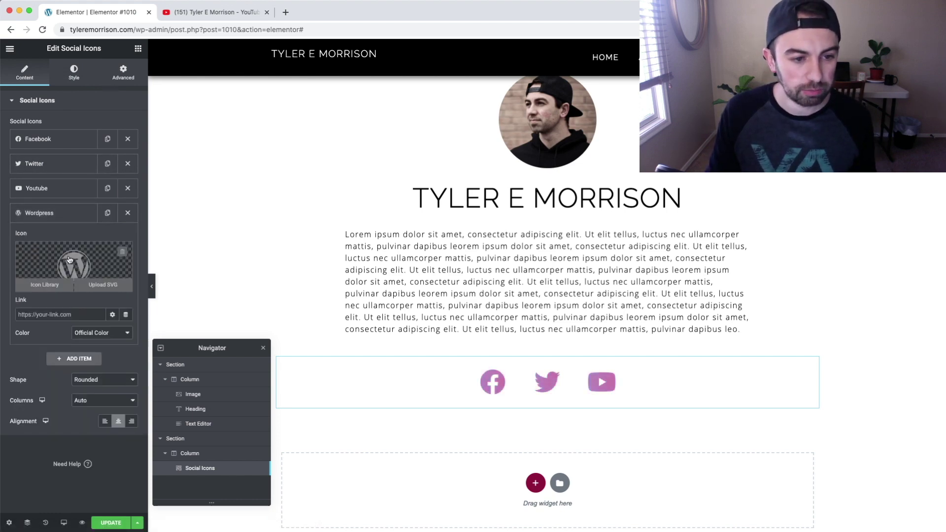
pyautogui.click(94, 254)
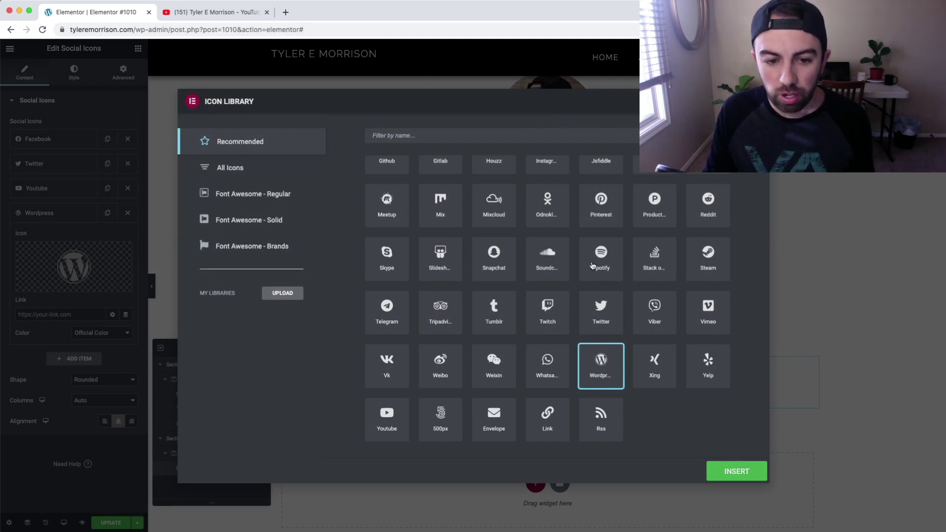
pyautogui.scroll(2, 502, 296)
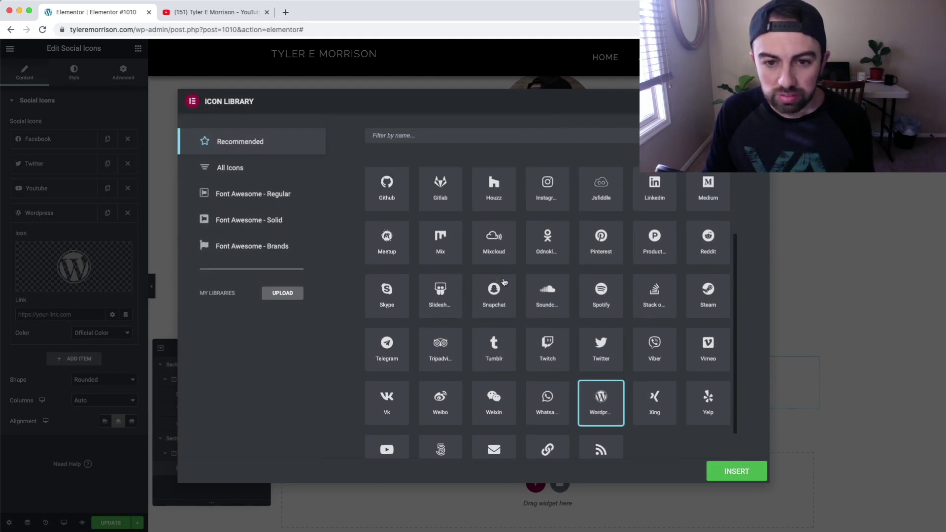
pyautogui.scroll(1, 505, 282)
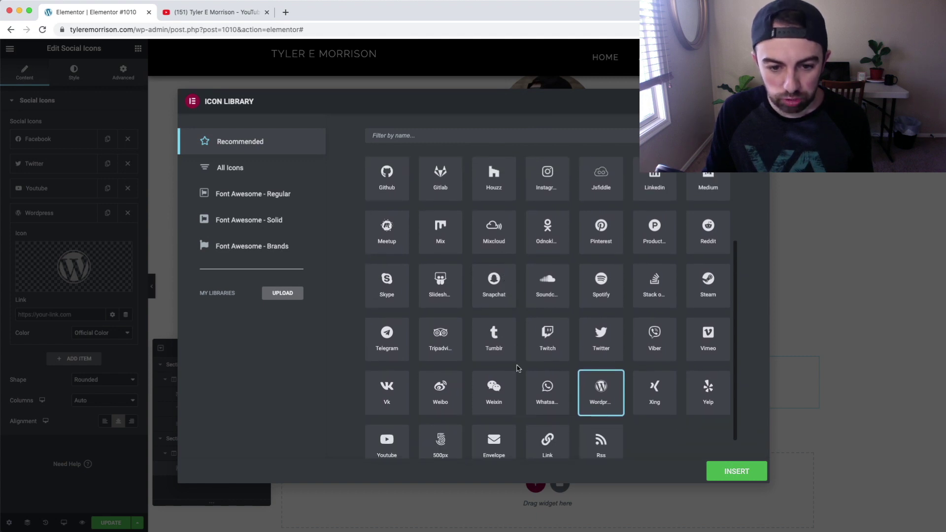
pyautogui.scroll(-1, 498, 336)
pyautogui.click(496, 335)
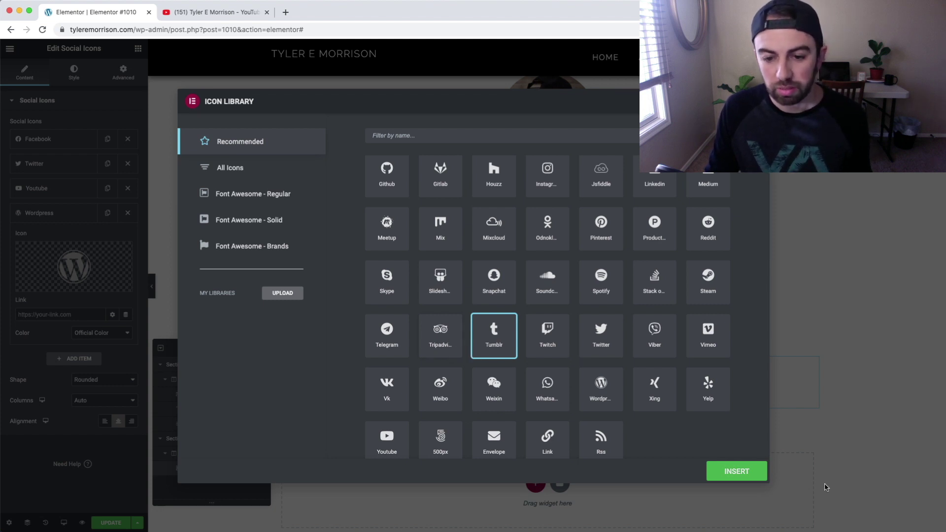
pyautogui.click(737, 471)
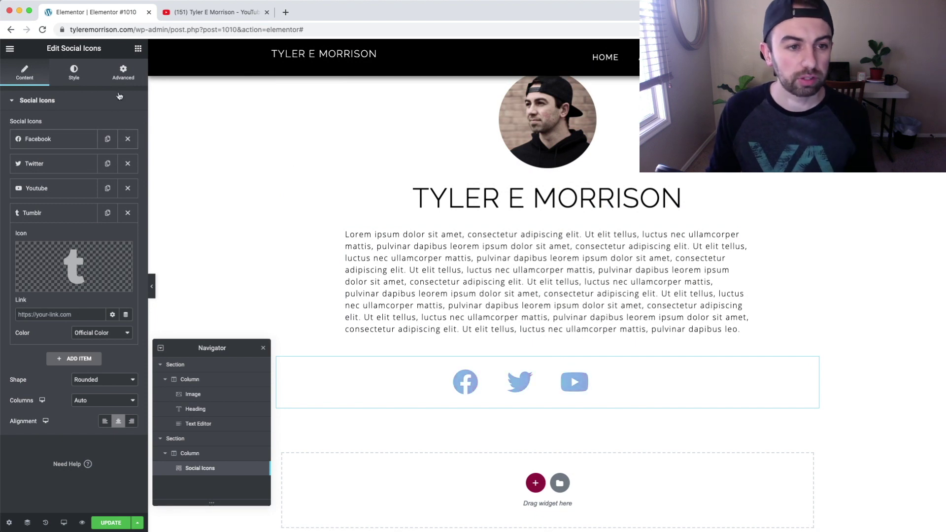
# Extend the custom CSS selector of the social icons with ", .fa-tumblr:before" after .fa-youtube:before.
pyautogui.click(123, 73)
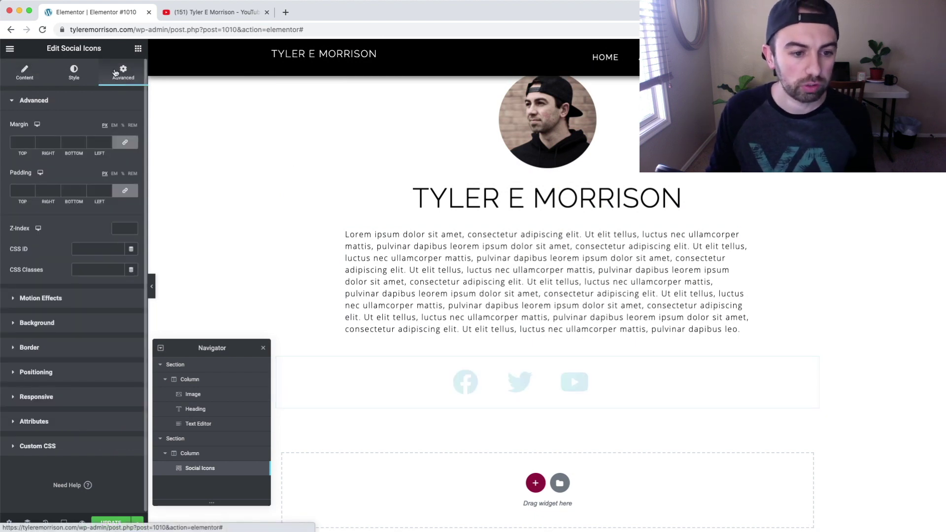
pyautogui.click(64, 447)
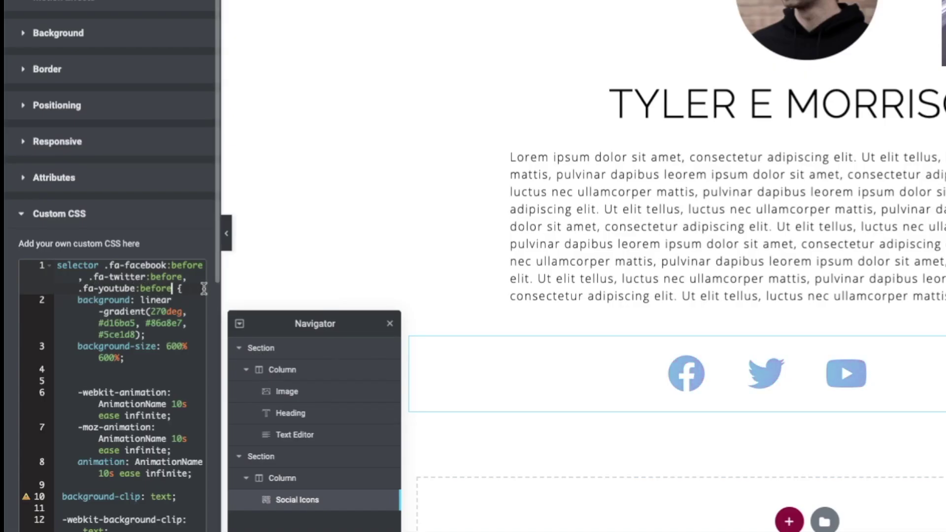
pyautogui.write(', ')
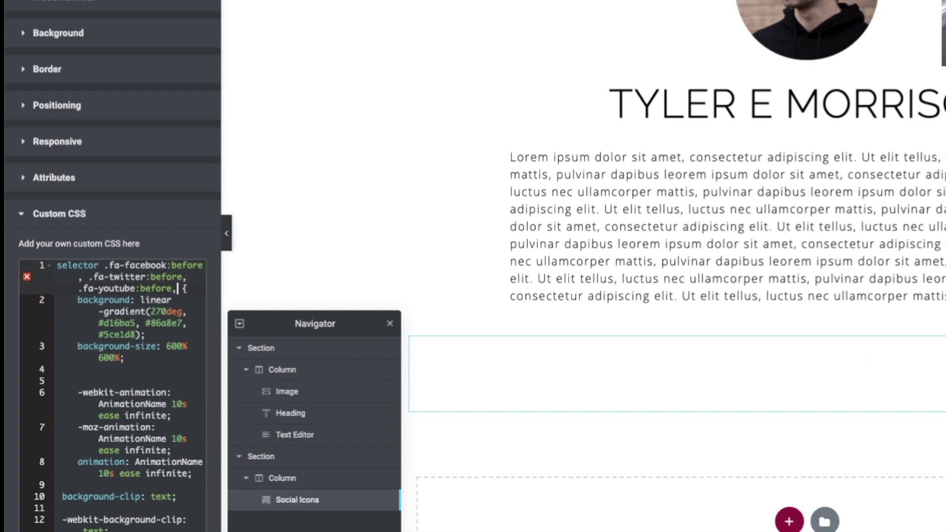
pyautogui.write('.fa-tumblr')
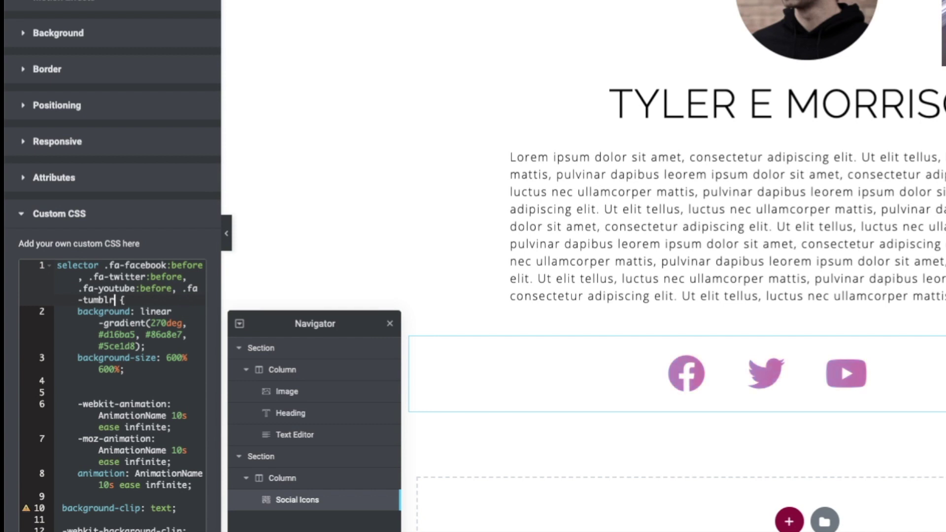
pyautogui.write(':before')
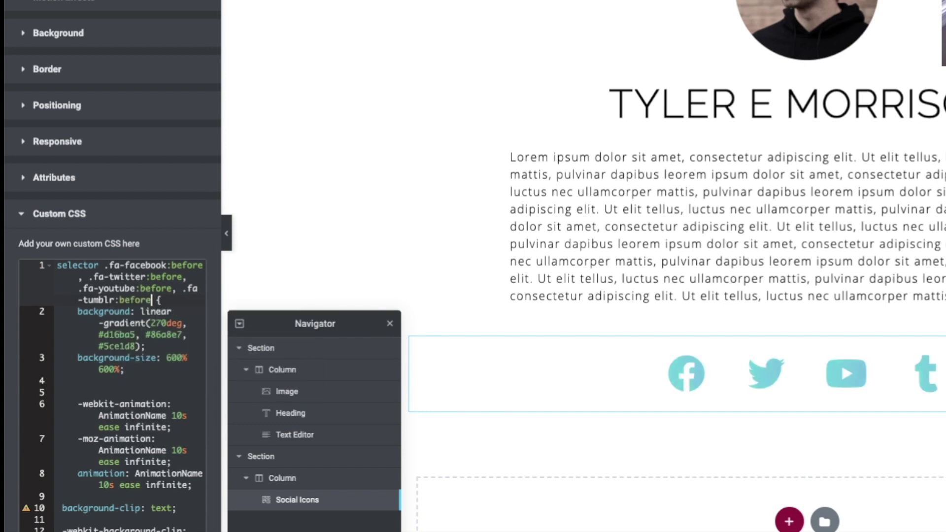